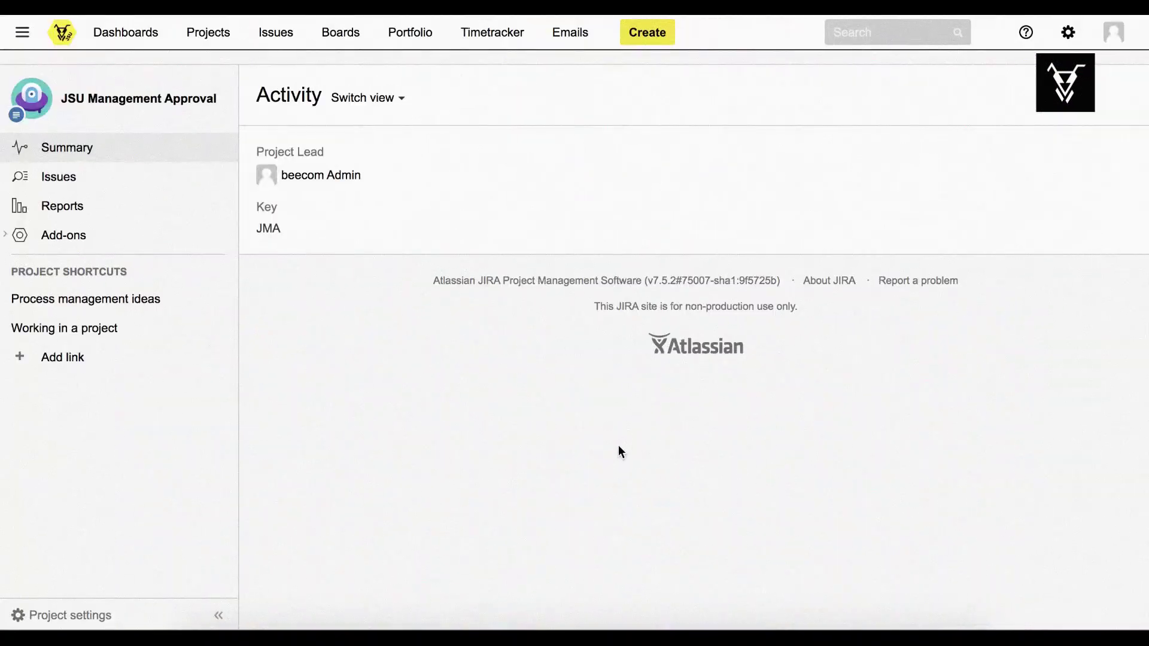
Edit the JMA: Process Management Workflow from Project settings and view it as a diagram.
{"action": "left_click", "coordinate": [56, 618]}
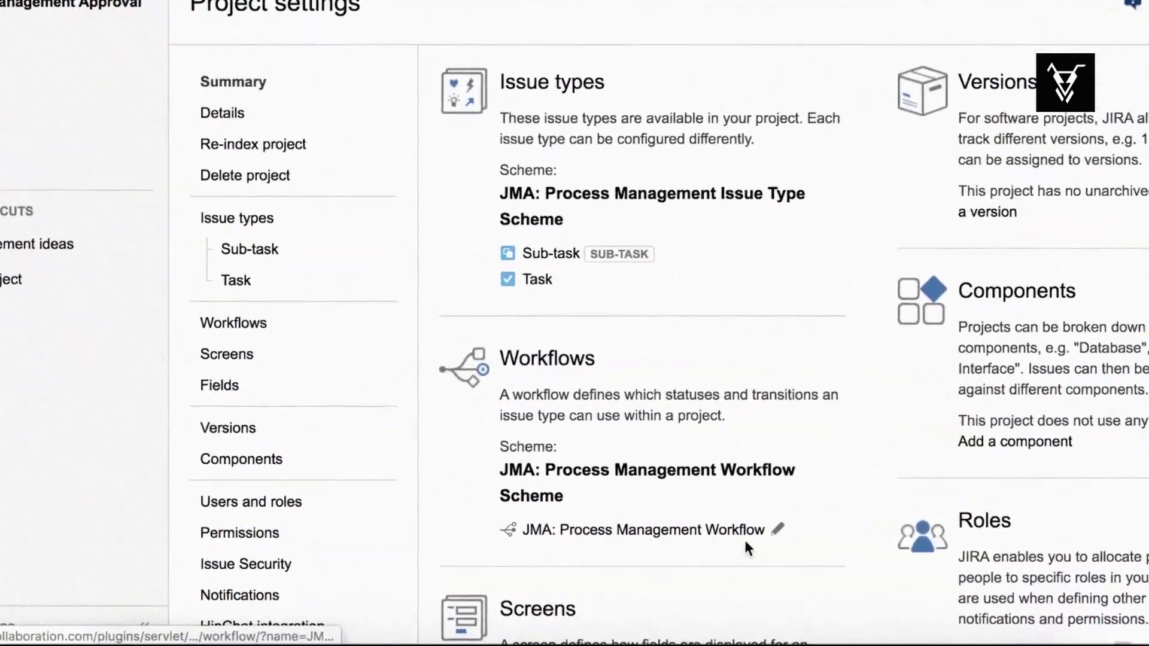
{"action": "left_click", "coordinate": [811, 521]}
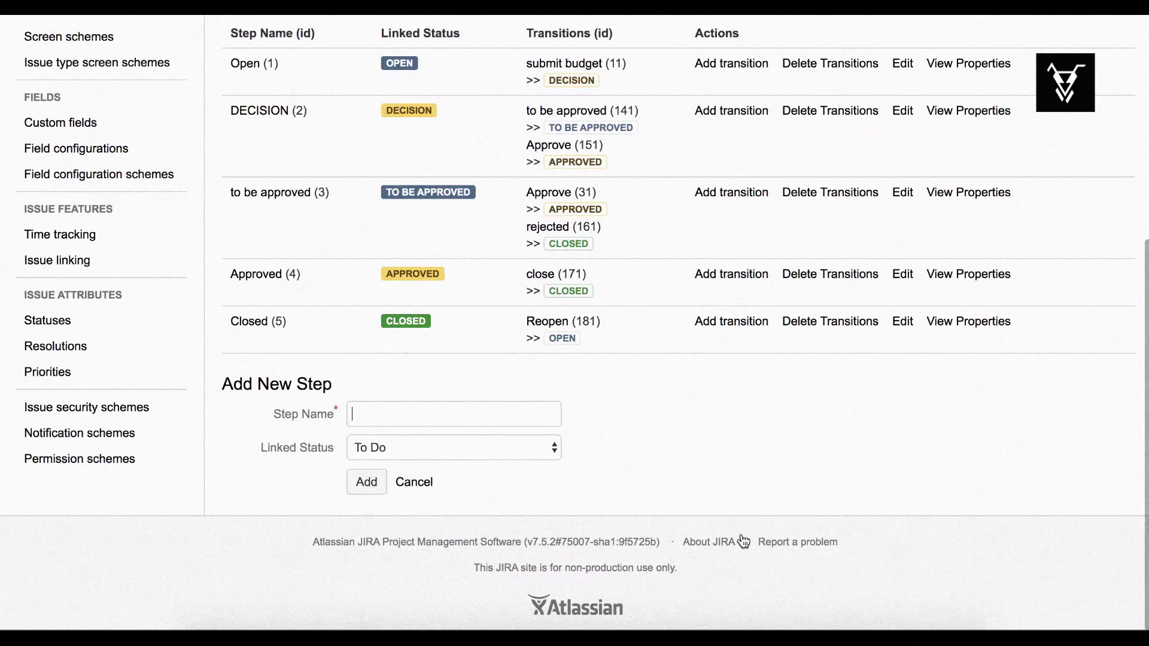
{"action": "scroll", "coordinate": [389, 297], "scroll_direction": "up", "scroll_amount": 3}
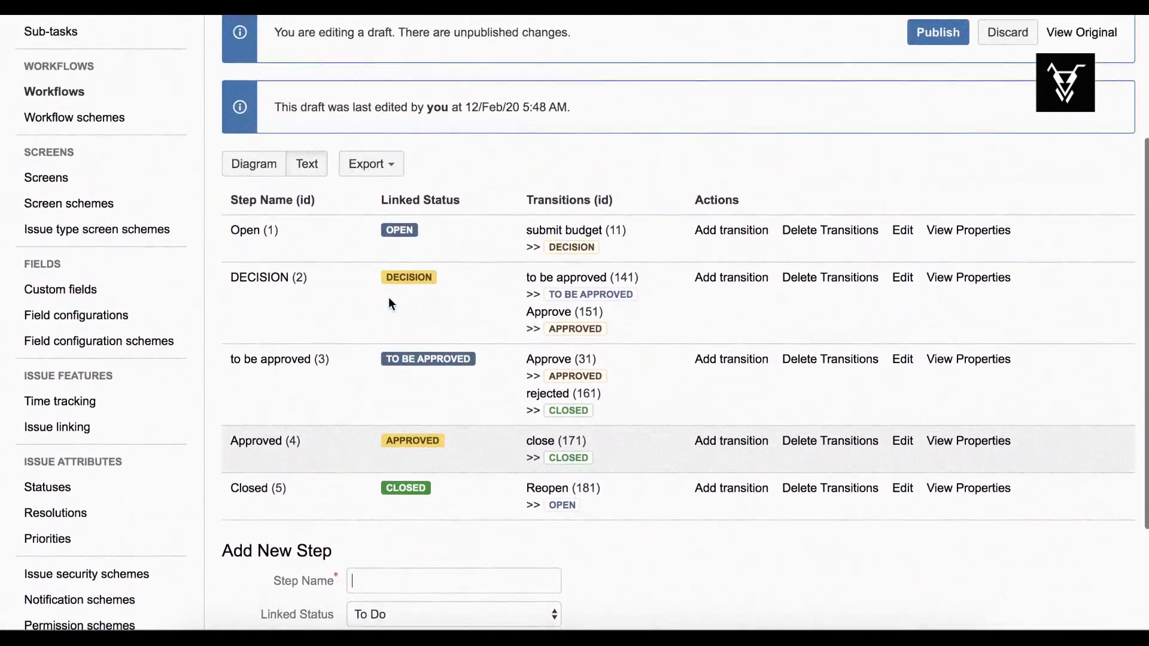
{"action": "left_click", "coordinate": [255, 173]}
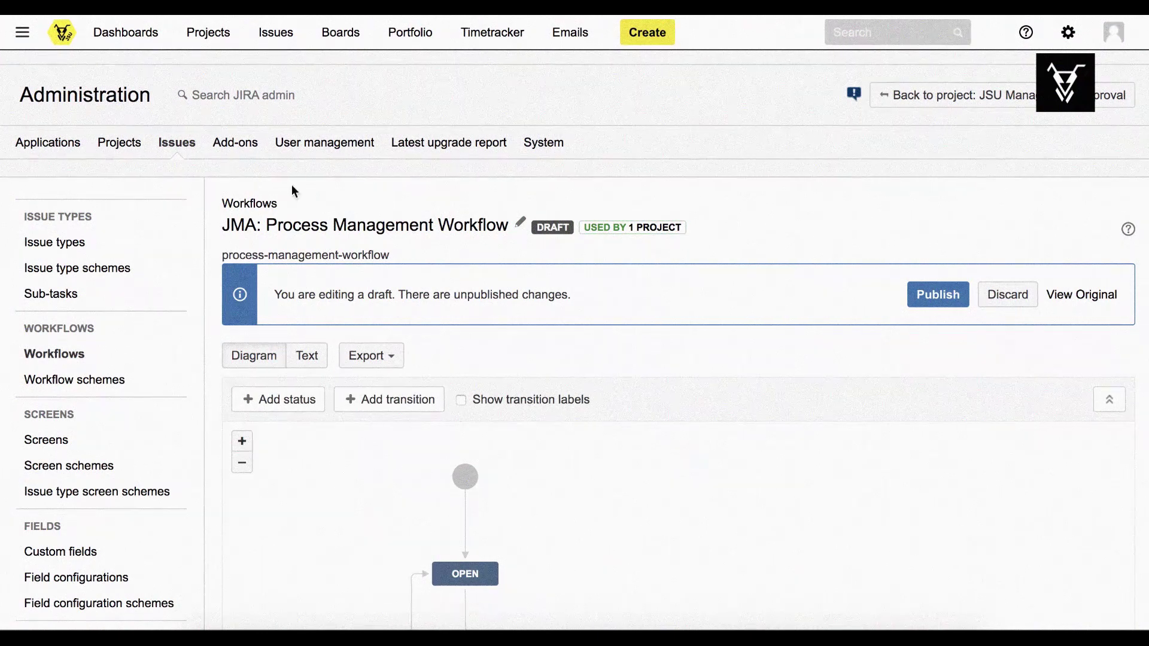
{"action": "scroll", "coordinate": [579, 402], "scroll_direction": "down", "scroll_amount": 1}
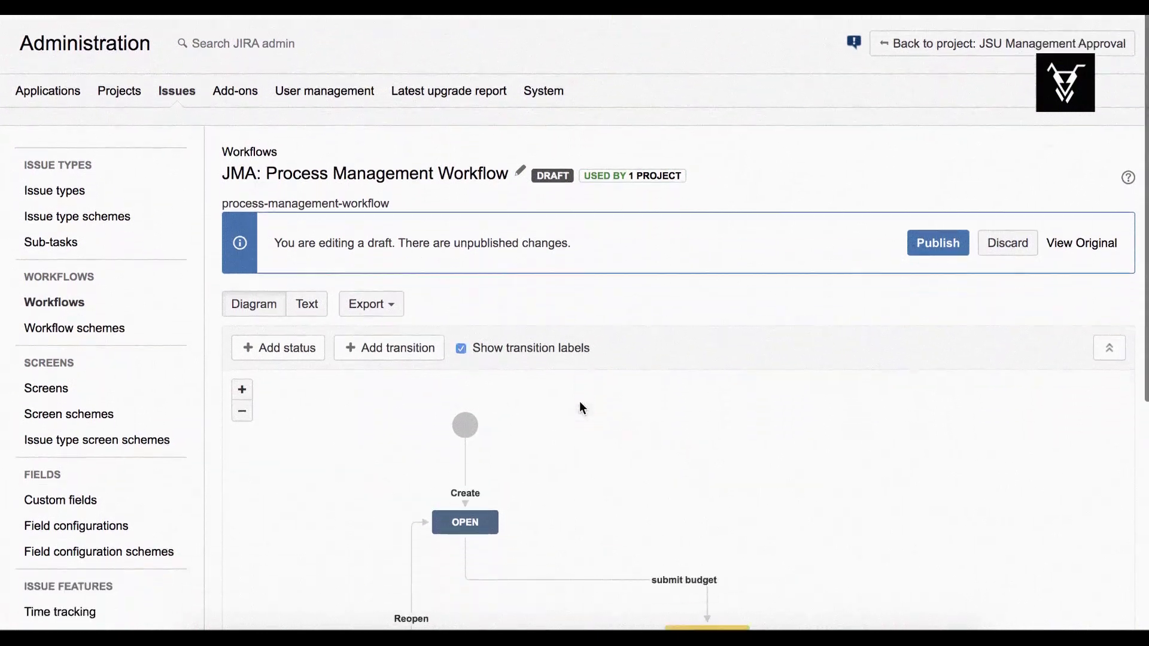
{"action": "scroll", "coordinate": [579, 401], "scroll_direction": "down", "scroll_amount": 2}
{"action": "scroll", "coordinate": [579, 401], "scroll_direction": "down", "scroll_amount": 1}
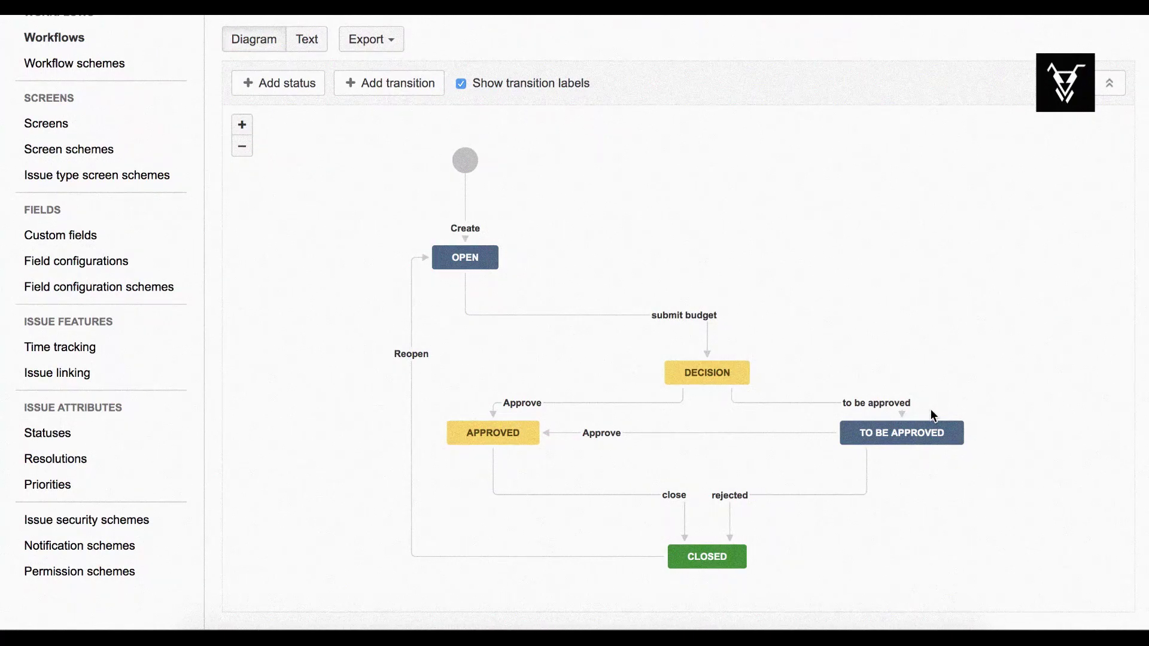
Add a Follow Up Transition (JSU) post function to the submit budget transition.
{"action": "left_click", "coordinate": [306, 43]}
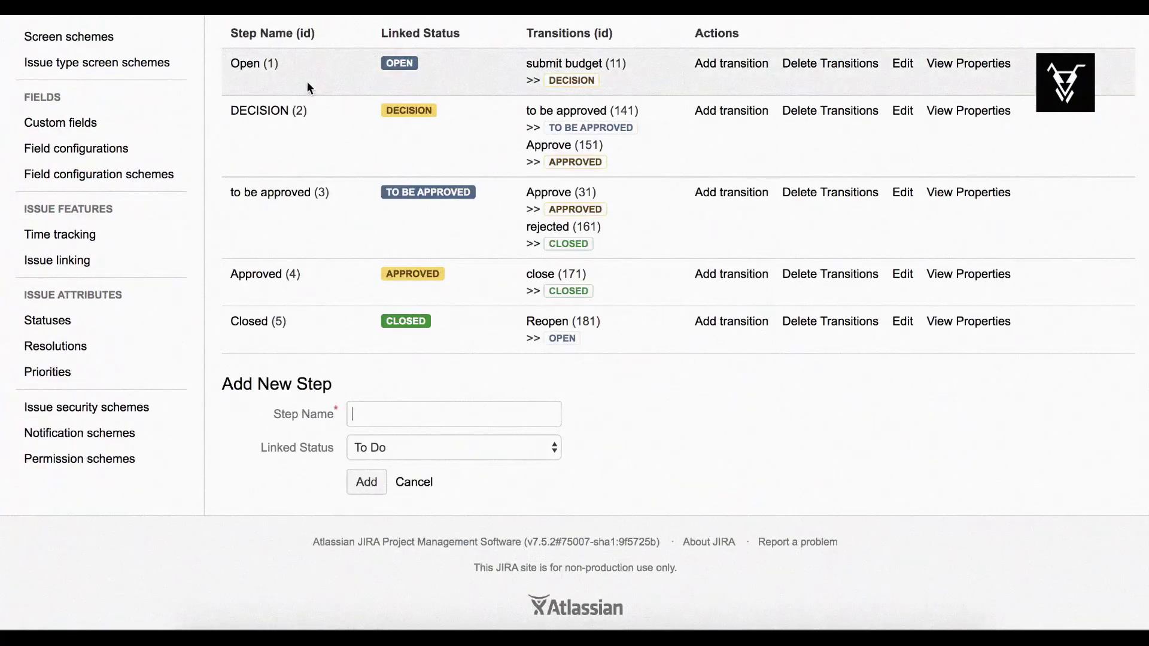
{"action": "left_click", "coordinate": [542, 69]}
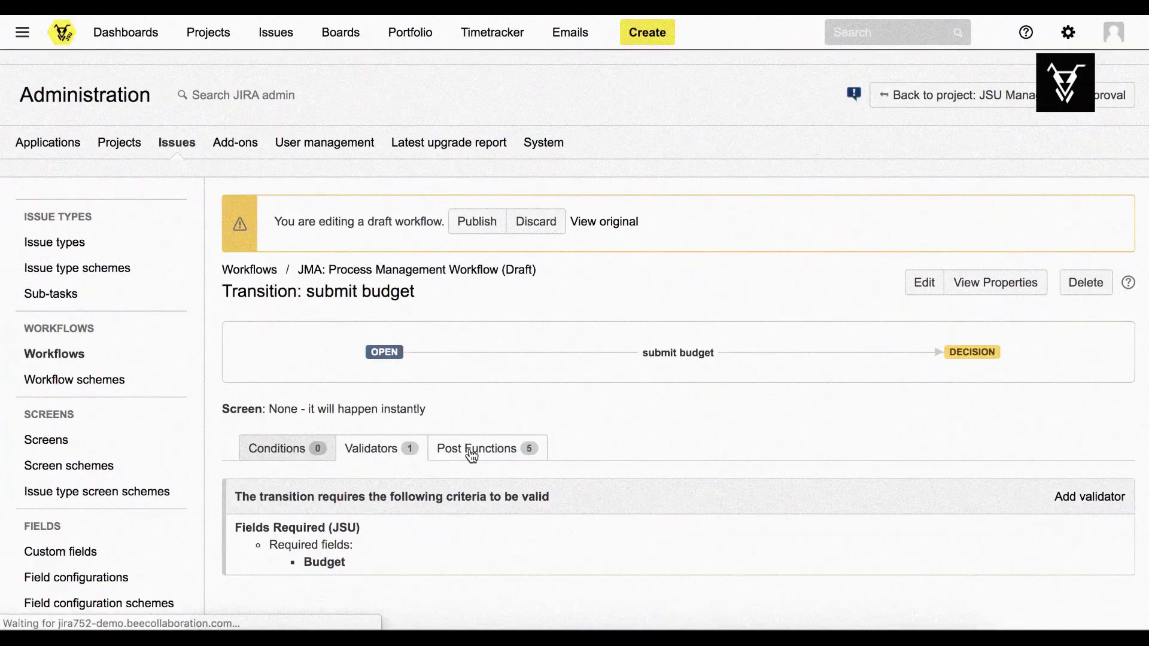
{"action": "left_click", "coordinate": [470, 456]}
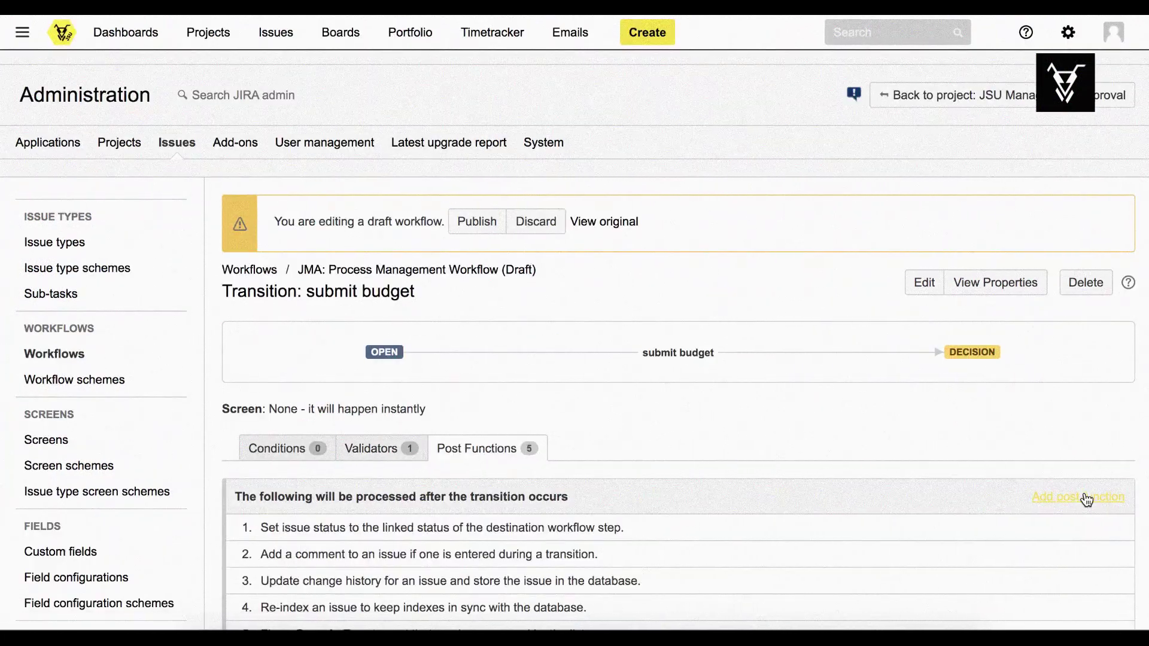
{"action": "left_click", "coordinate": [1087, 499]}
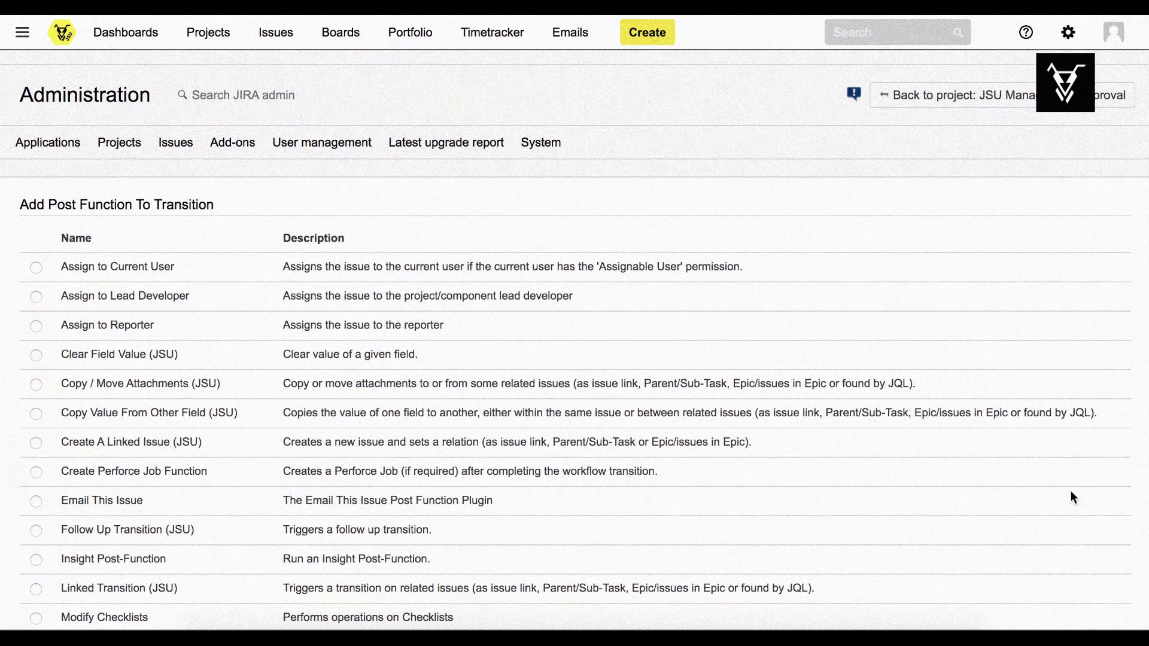
{"action": "scroll", "coordinate": [378, 406], "scroll_direction": "down", "scroll_amount": 2}
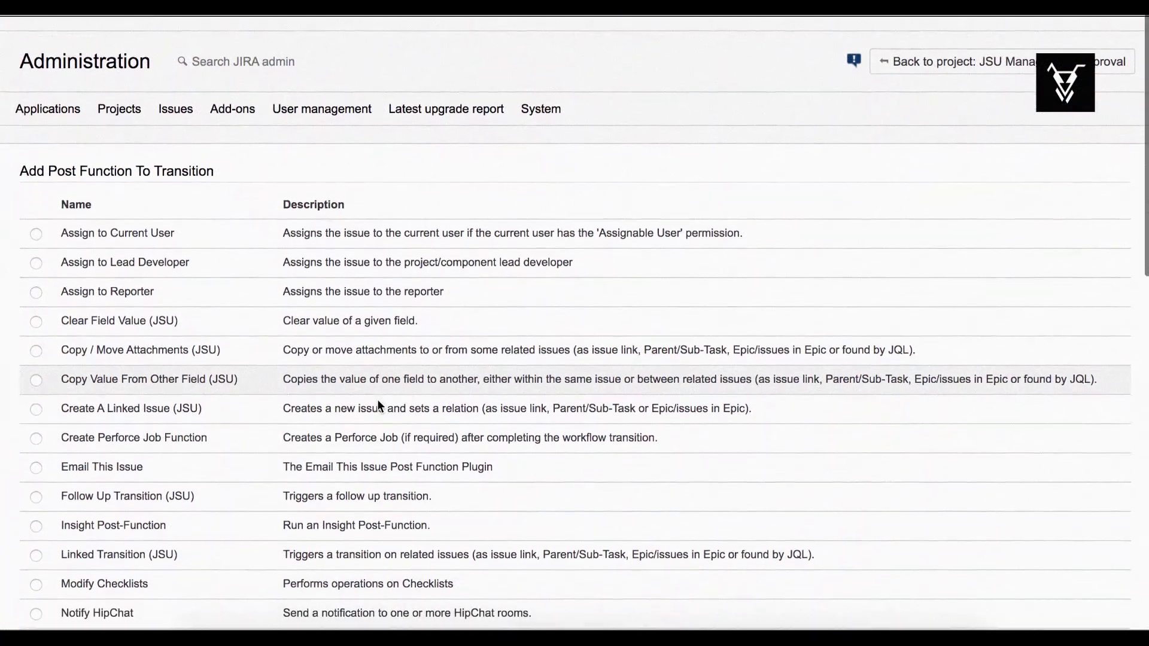
{"action": "scroll", "coordinate": [377, 400], "scroll_direction": "down", "scroll_amount": 2}
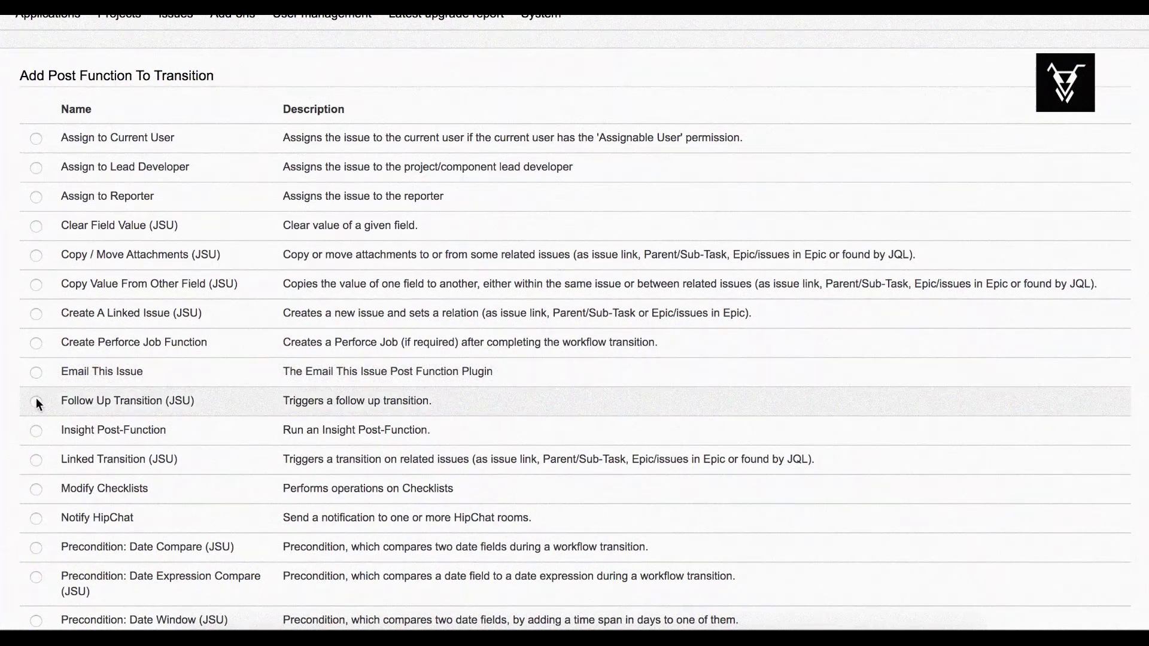
{"action": "scroll", "coordinate": [243, 415], "scroll_direction": "down", "scroll_amount": 5}
{"action": "scroll", "coordinate": [242, 416], "scroll_direction": "down", "scroll_amount": 6}
{"action": "scroll", "coordinate": [243, 415], "scroll_direction": "down", "scroll_amount": 10}
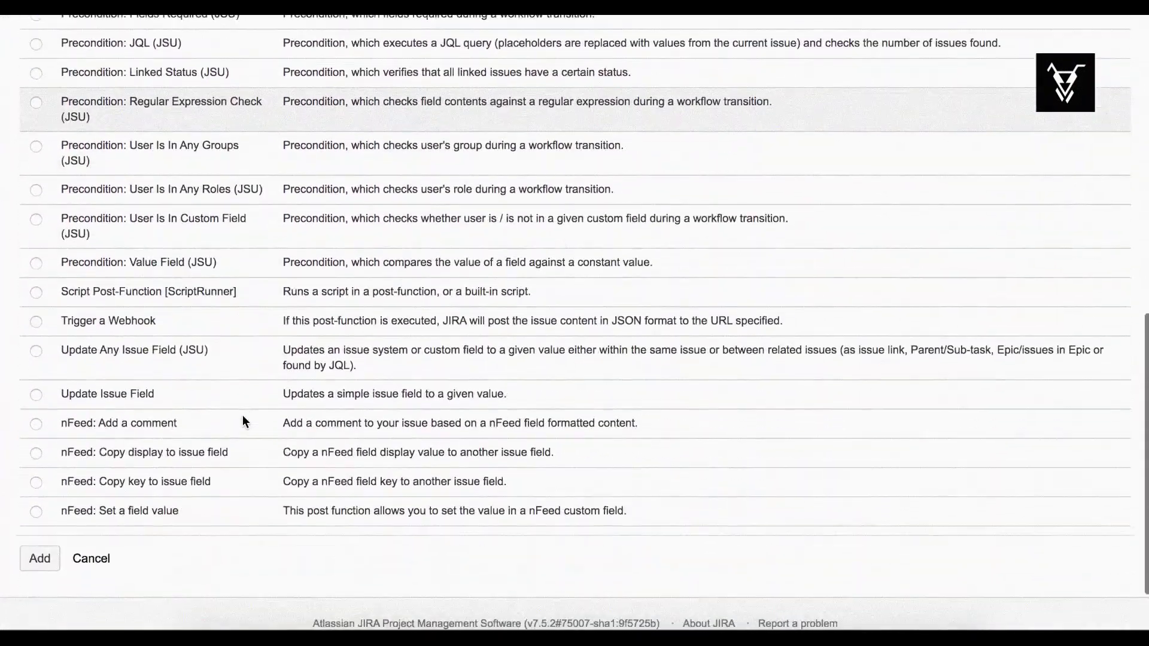
{"action": "scroll", "coordinate": [242, 414], "scroll_direction": "down", "scroll_amount": 3}
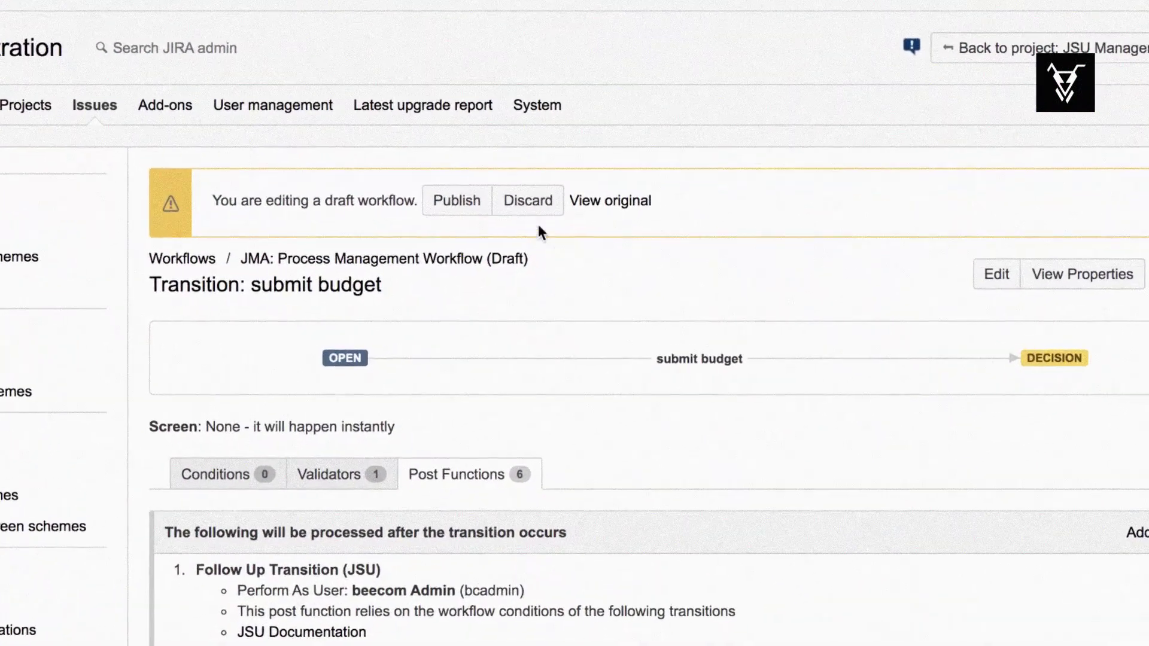
Publish the draft workflow without saving a backup copy.
{"action": "left_click", "coordinate": [477, 221]}
{"action": "left_click", "coordinate": [582, 353]}
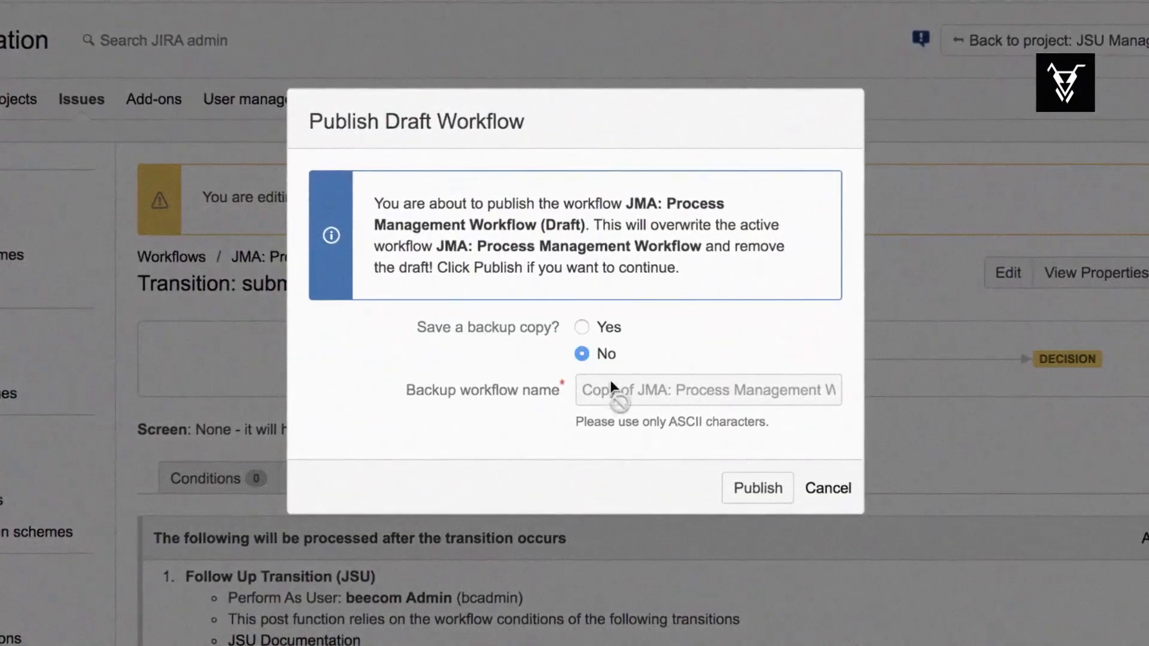
{"action": "left_click", "coordinate": [738, 485]}
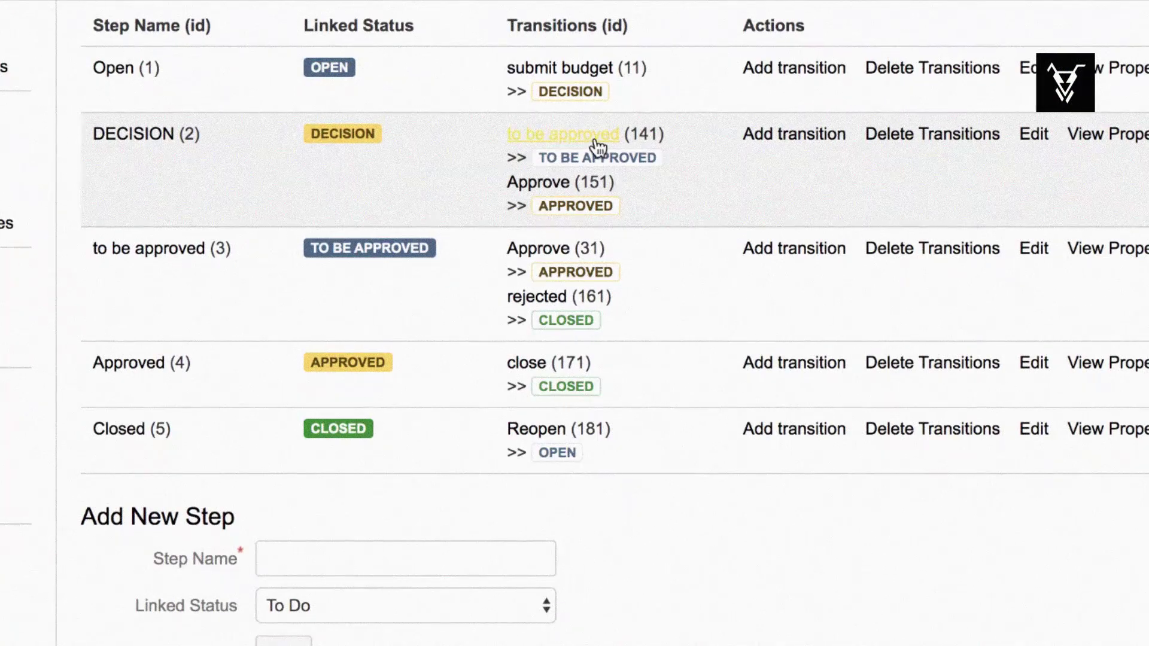
Choose Value Field (JSU) as a new condition on the to be approved transition.
{"action": "left_click", "coordinate": [599, 147]}
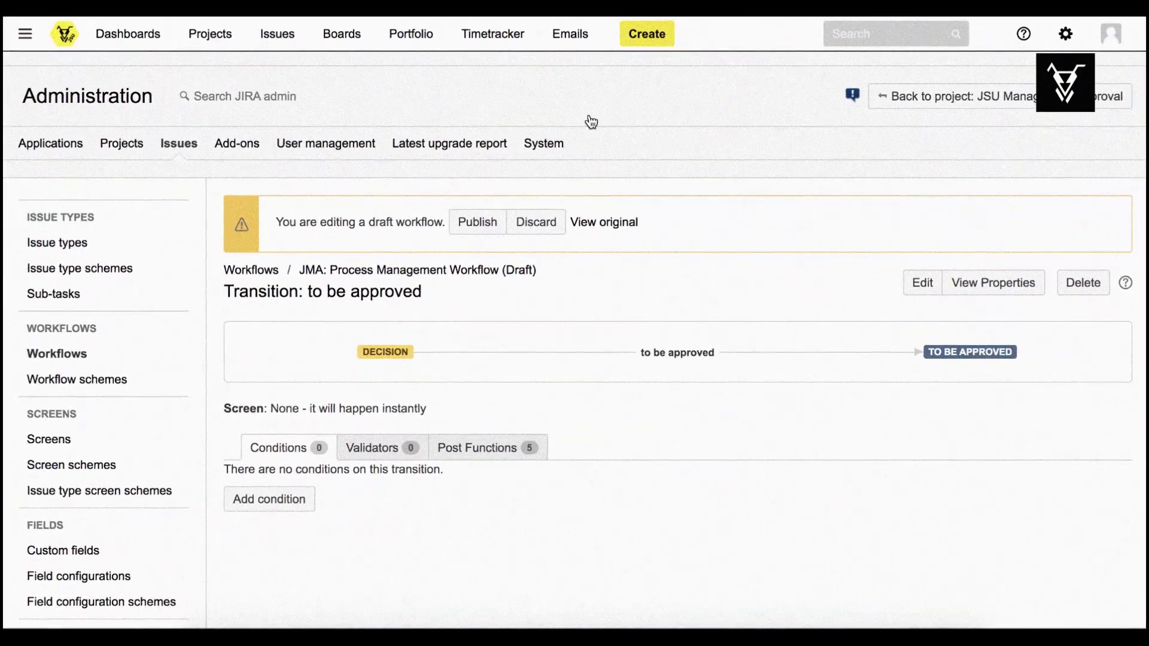
{"action": "left_click", "coordinate": [307, 494]}
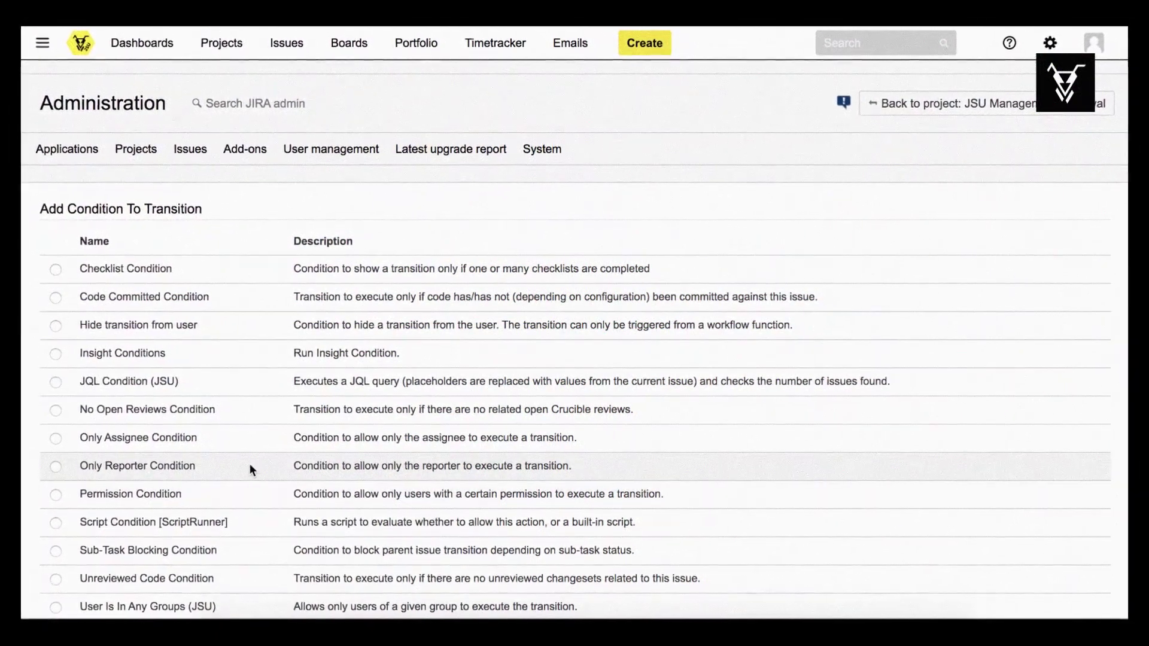
{"action": "scroll", "coordinate": [251, 463], "scroll_direction": "down", "scroll_amount": 1}
{"action": "scroll", "coordinate": [250, 464], "scroll_direction": "down", "scroll_amount": 3}
{"action": "scroll", "coordinate": [253, 462], "scroll_direction": "down", "scroll_amount": 2}
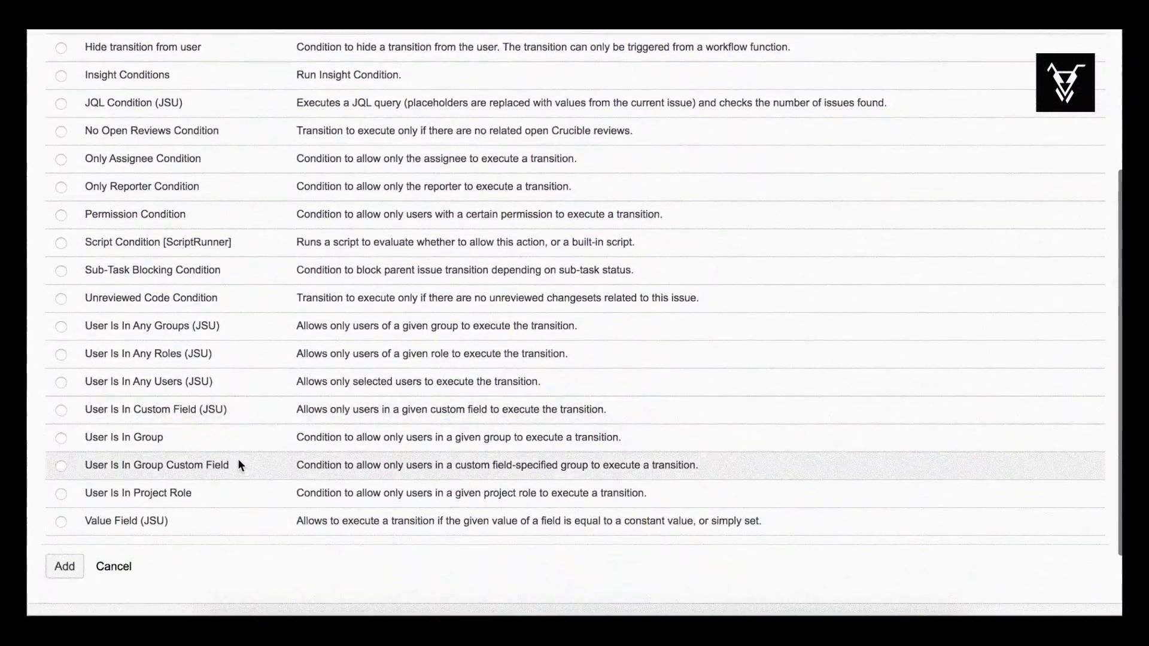
{"action": "left_click", "coordinate": [113, 523]}
Configure the condition as Budget > 1000 with Number comparison and save it.
{"action": "left_click", "coordinate": [66, 570]}
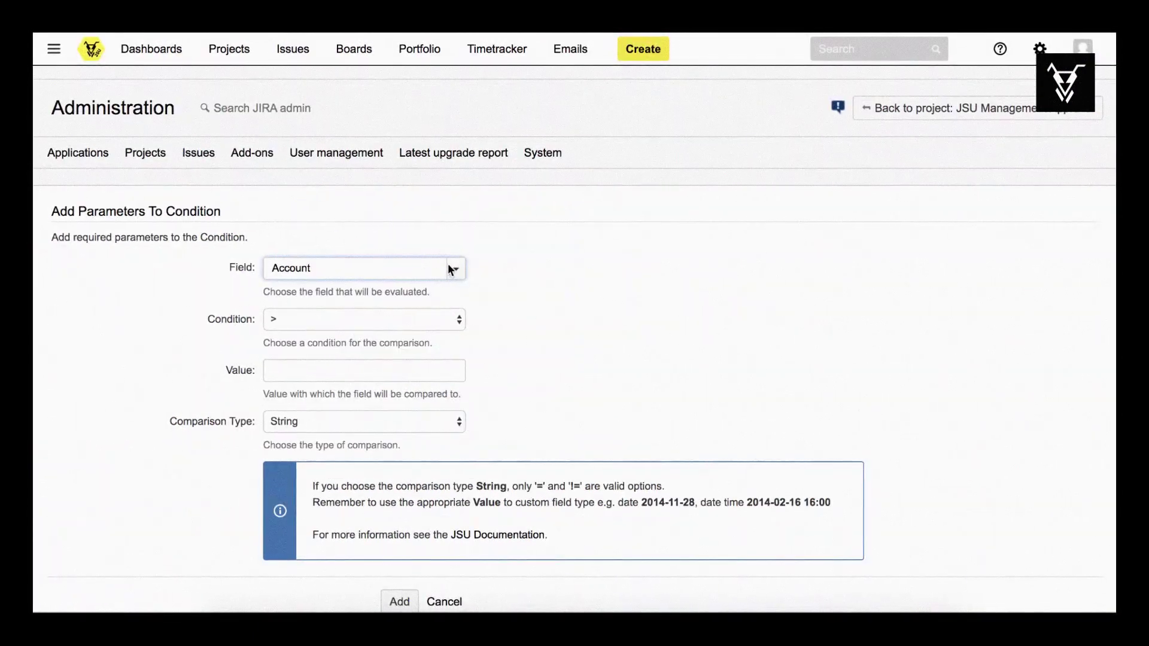
{"action": "left_click", "coordinate": [456, 272]}
{"action": "type", "text": "b"}
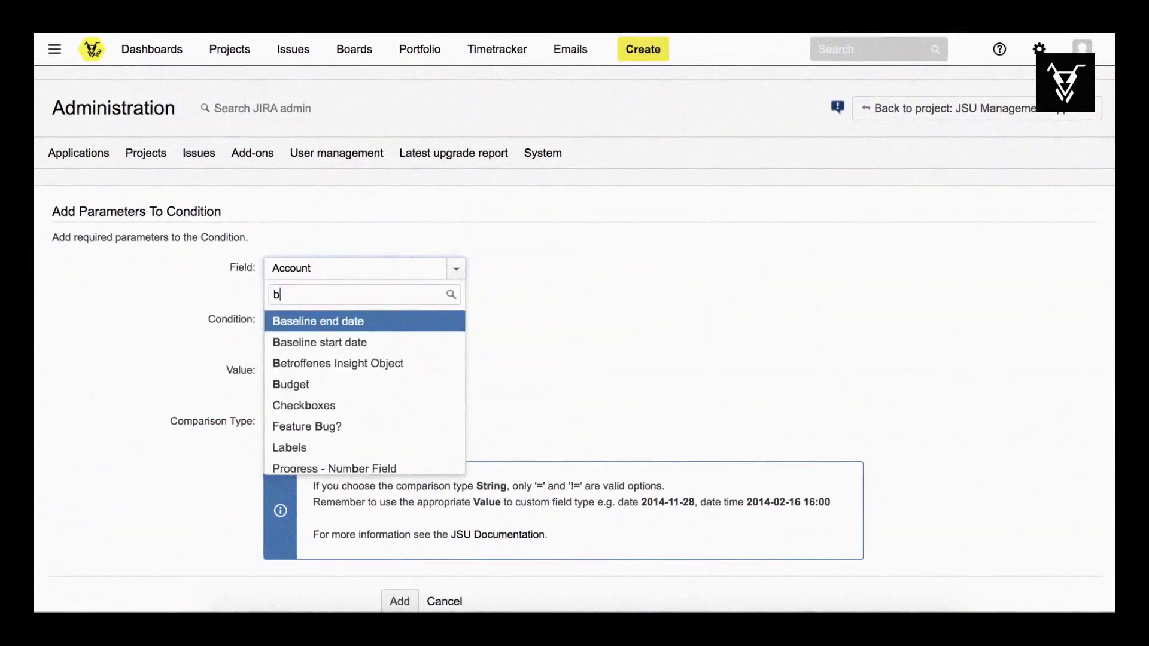
{"action": "type", "text": "udg"}
{"action": "left_click", "coordinate": [370, 319]}
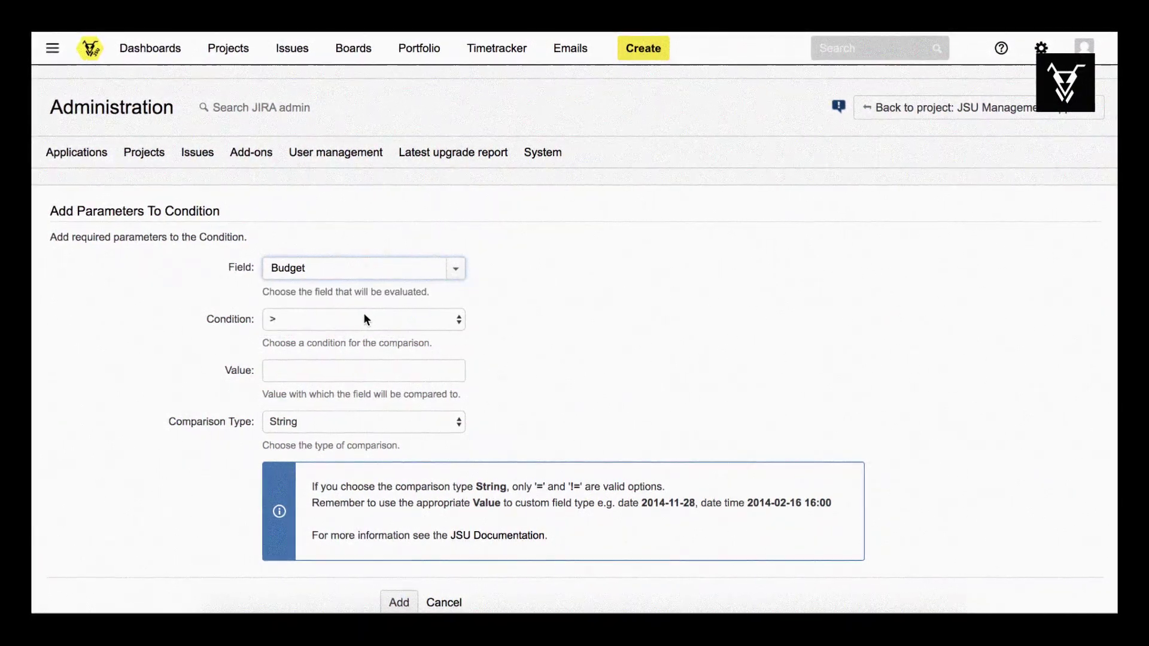
{"action": "left_click", "coordinate": [347, 367]}
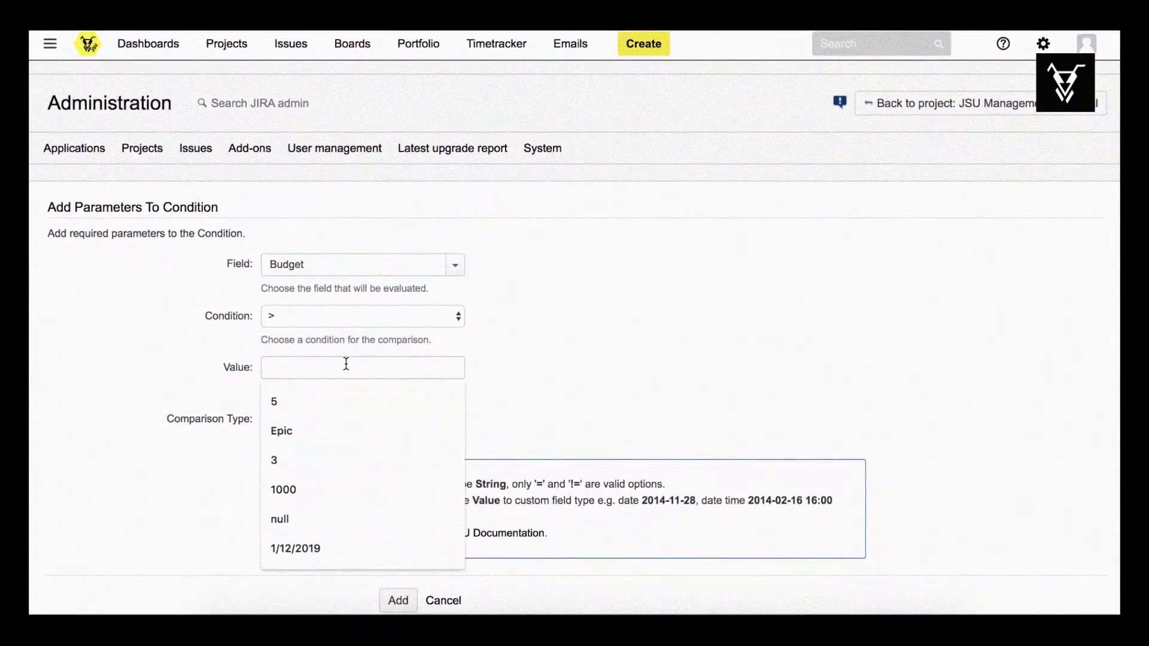
{"action": "type", "text": "1000"}
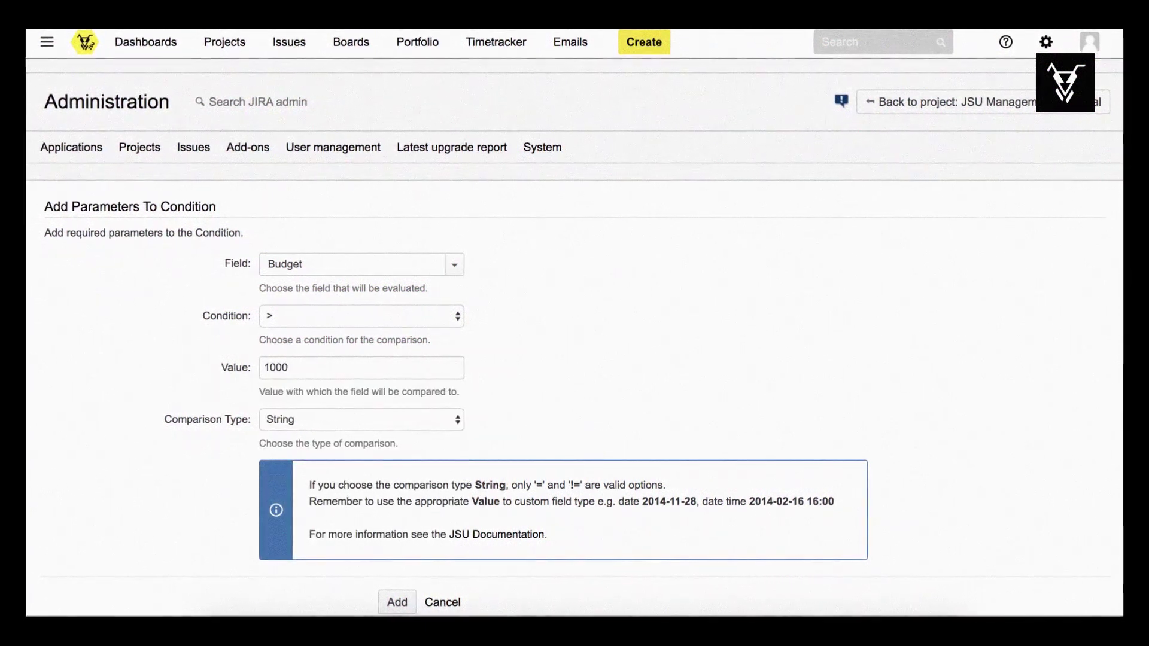
{"action": "left_click", "coordinate": [343, 424]}
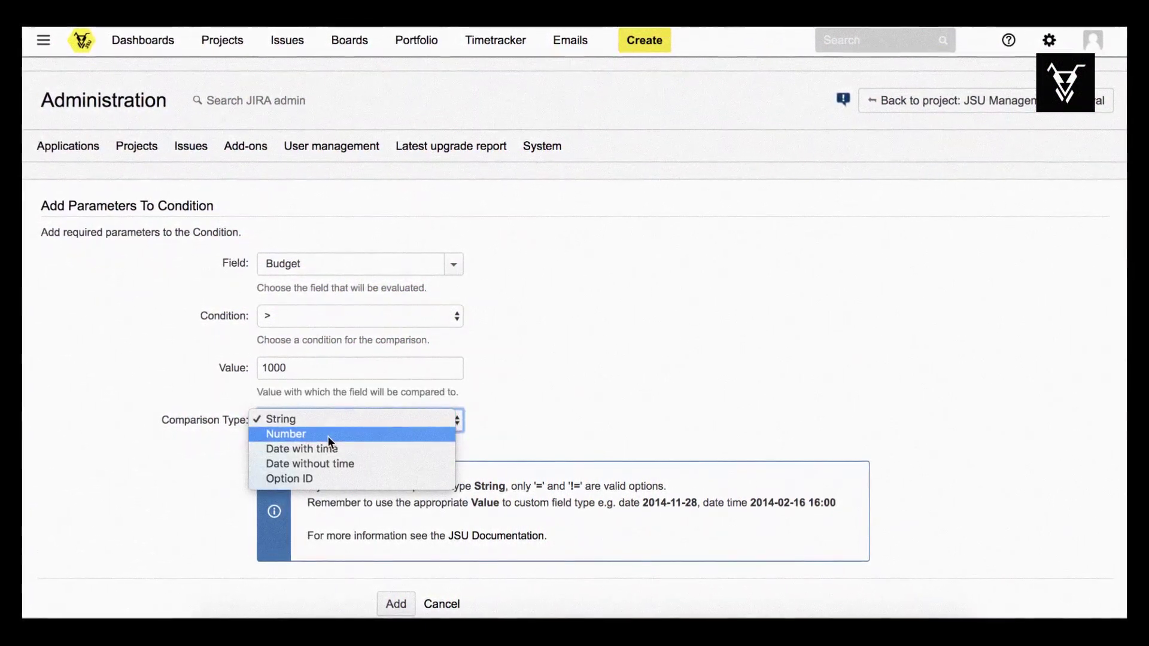
{"action": "left_click", "coordinate": [327, 435]}
{"action": "left_click", "coordinate": [401, 608]}
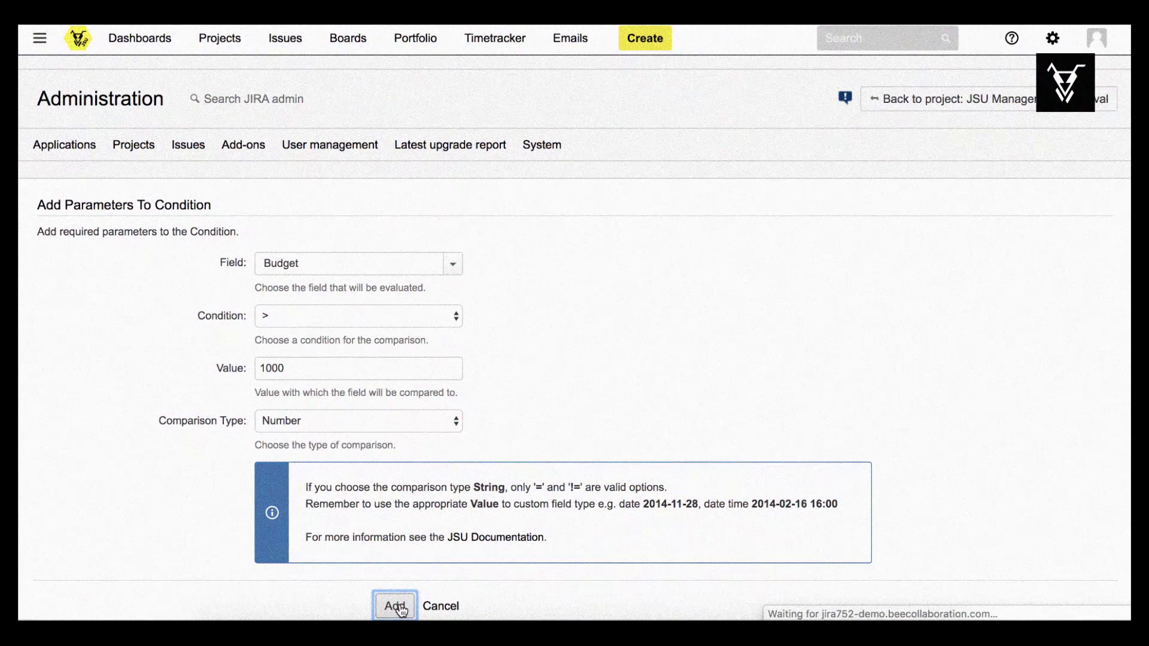
{"action": "scroll", "coordinate": [532, 463], "scroll_direction": "down", "scroll_amount": 2}
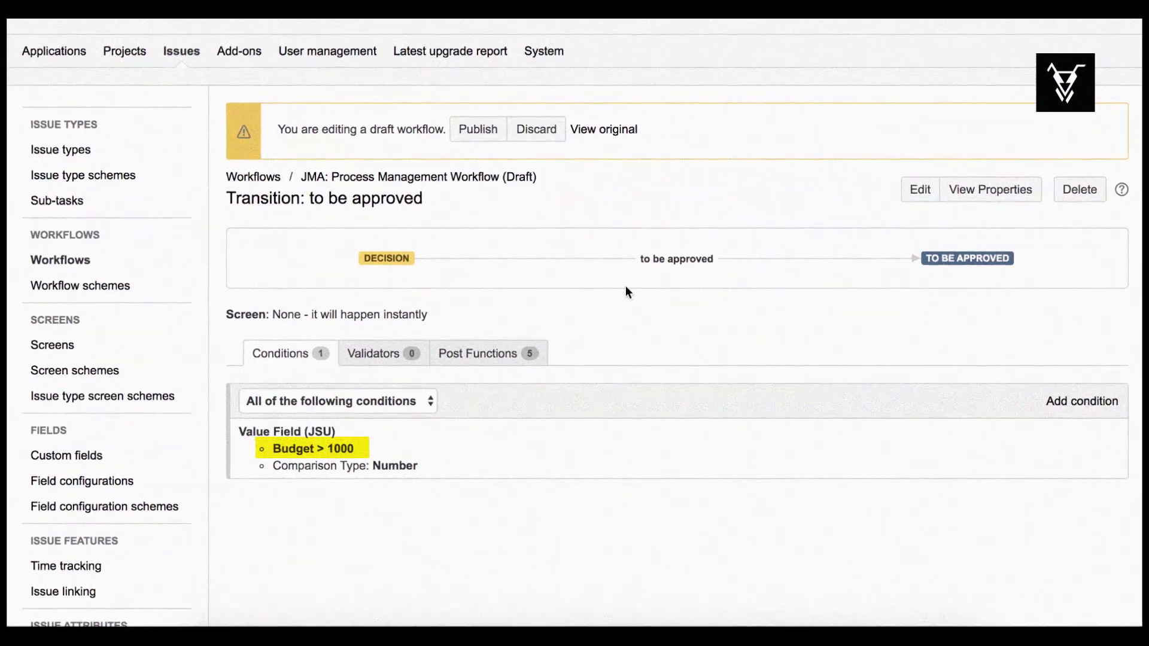
Publish the workflow draft, answering No to the backup copy.
{"action": "left_click", "coordinate": [478, 129]}
{"action": "left_click", "coordinate": [580, 348]}
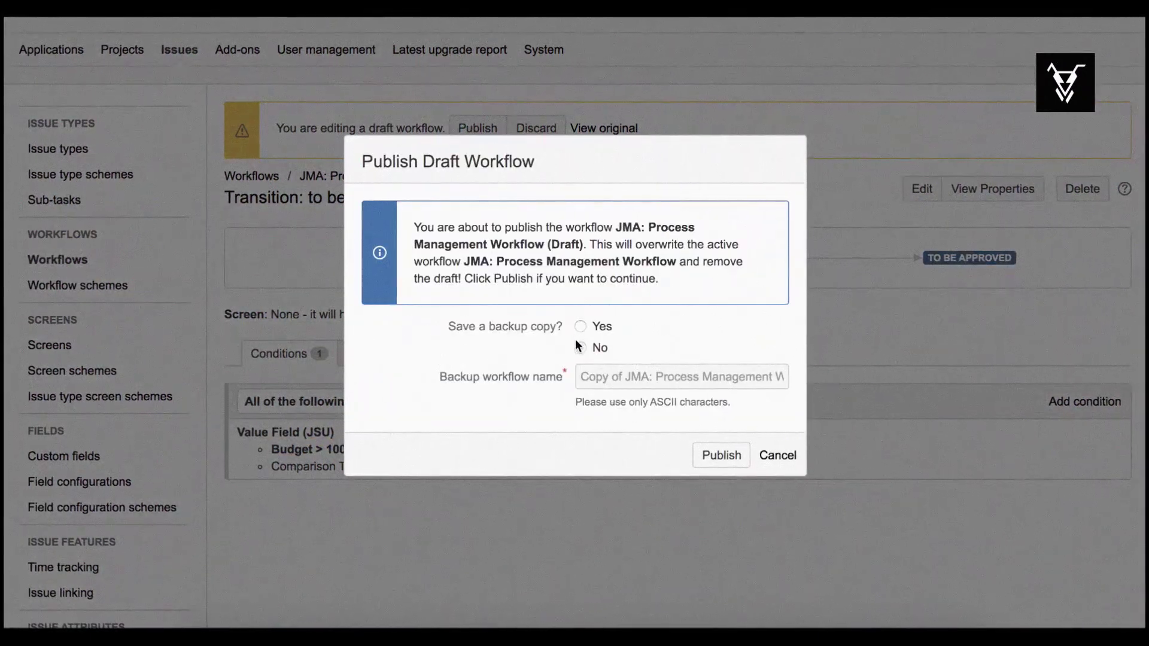
{"action": "left_click", "coordinate": [714, 455]}
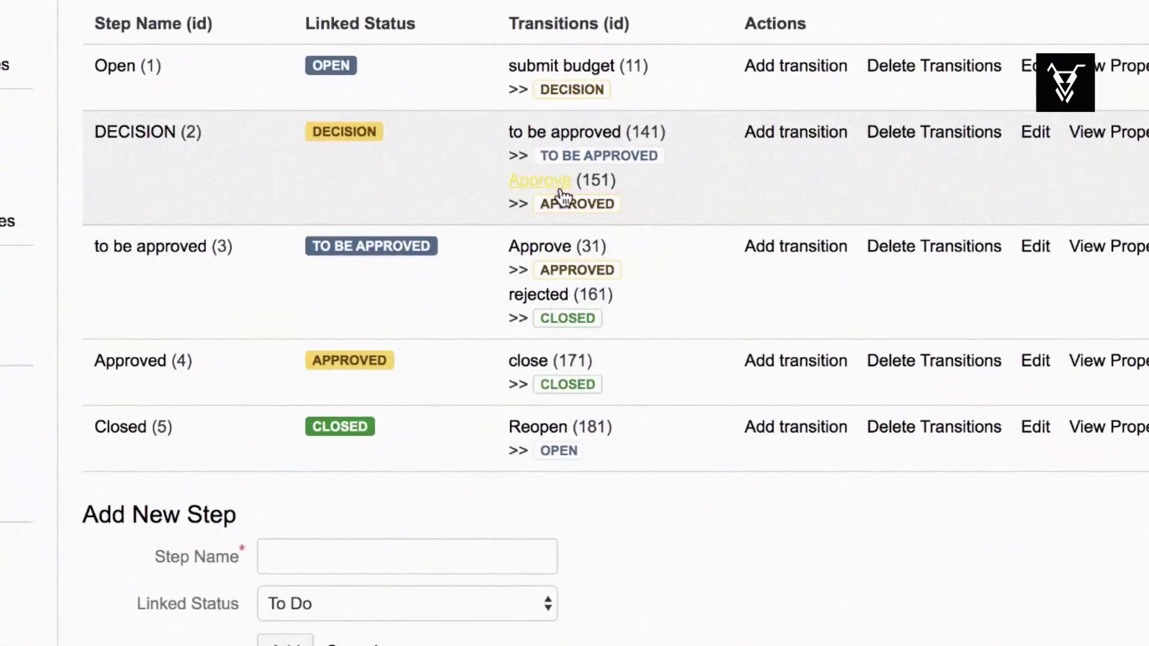
Open the Approve (151) transition from DECISION to APPROVED.
{"action": "left_click", "coordinate": [542, 181]}
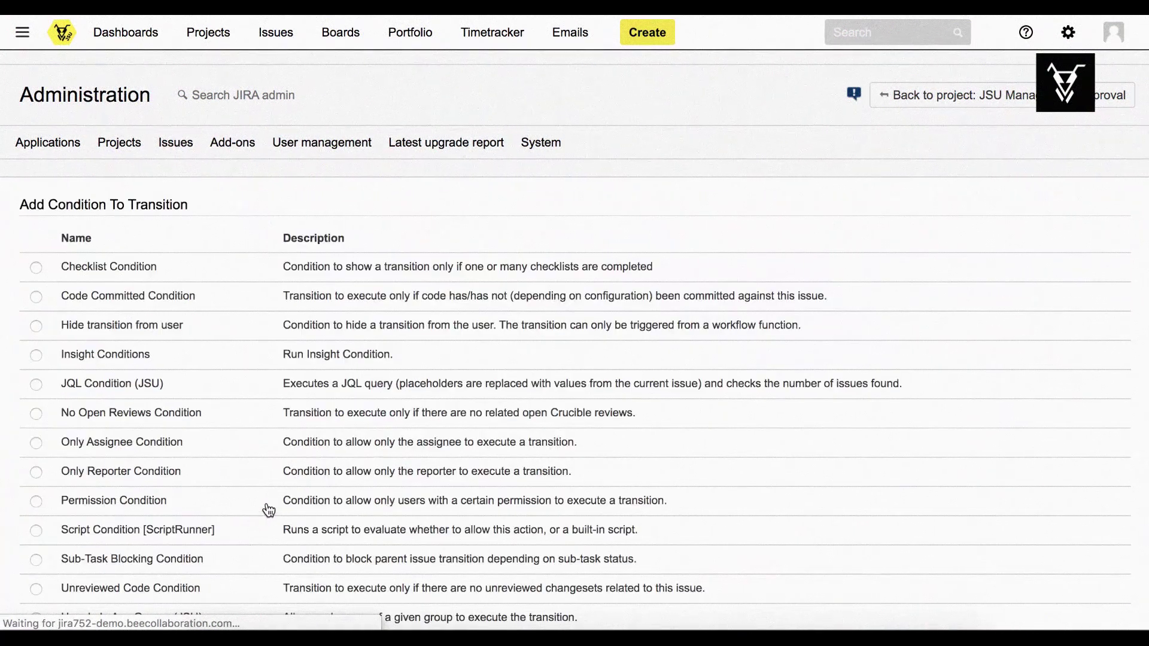
{"action": "scroll", "coordinate": [267, 511], "scroll_direction": "down", "scroll_amount": 5}
{"action": "scroll", "coordinate": [269, 510], "scroll_direction": "down", "scroll_amount": 2}
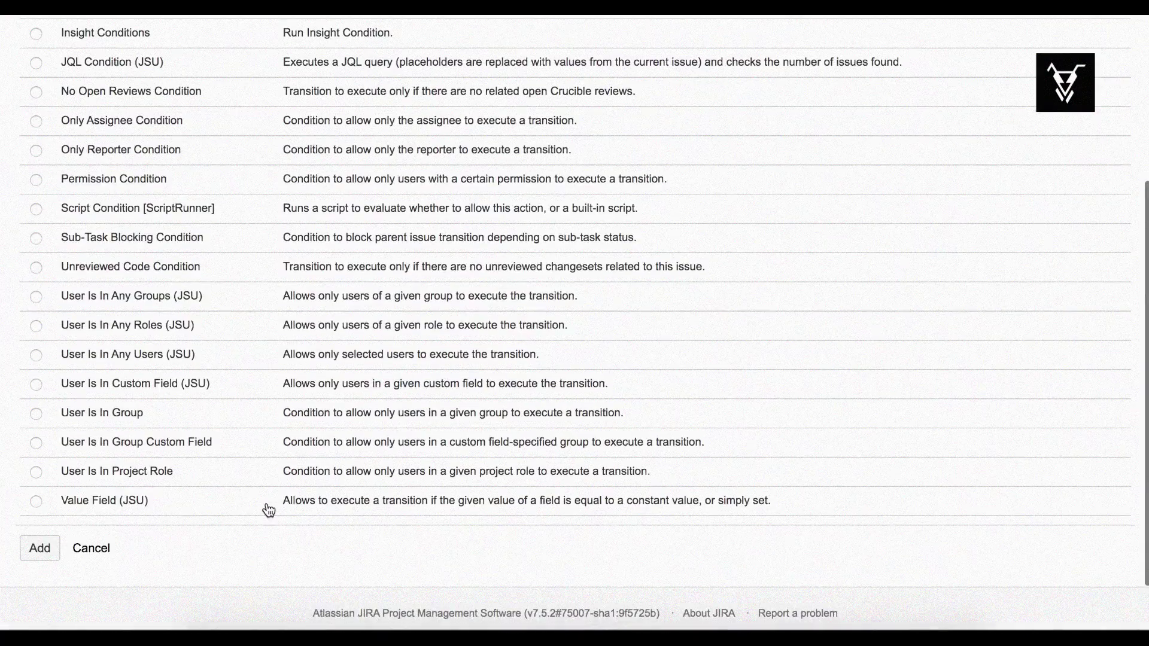
Add a Value Field (JSU) condition to Approve: Budget <= 1000, compared as Number.
{"action": "left_click", "coordinate": [120, 502]}
{"action": "left_click", "coordinate": [39, 558]}
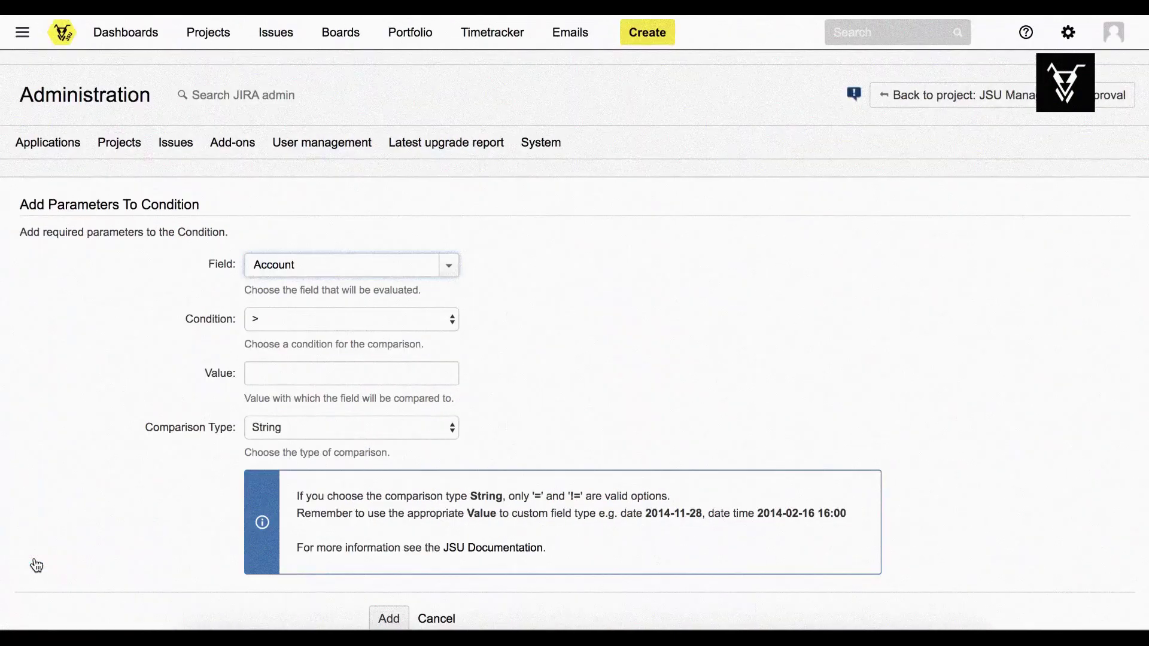
{"action": "left_click", "coordinate": [363, 263]}
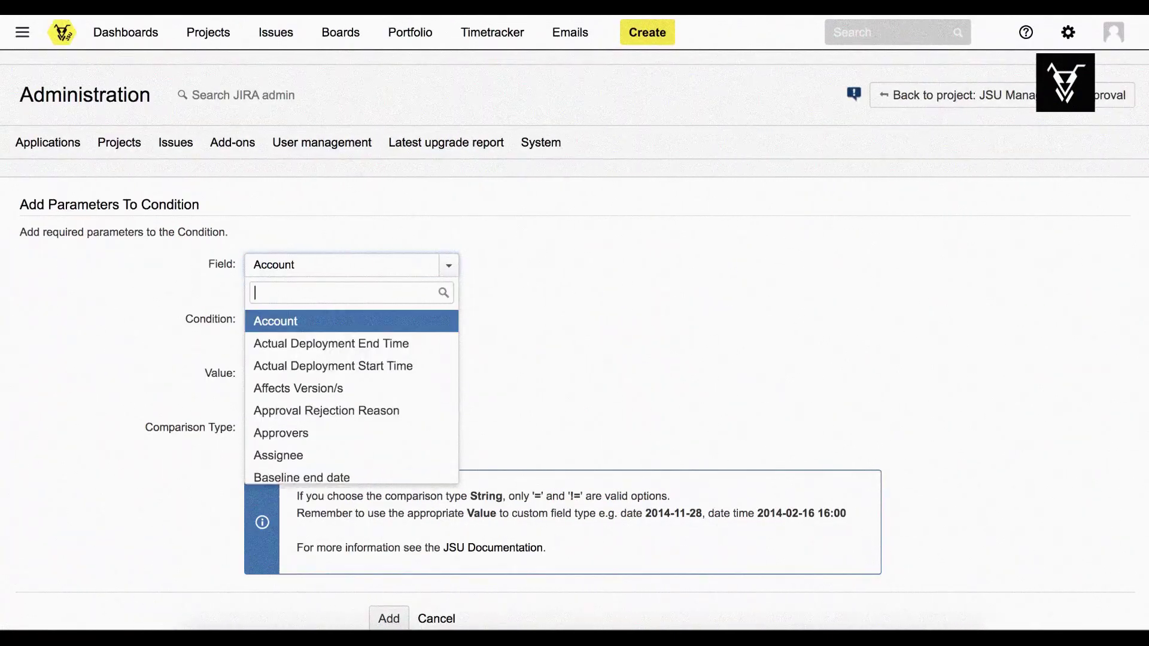
{"action": "type", "text": "bud"}
{"action": "left_click", "coordinate": [371, 314]}
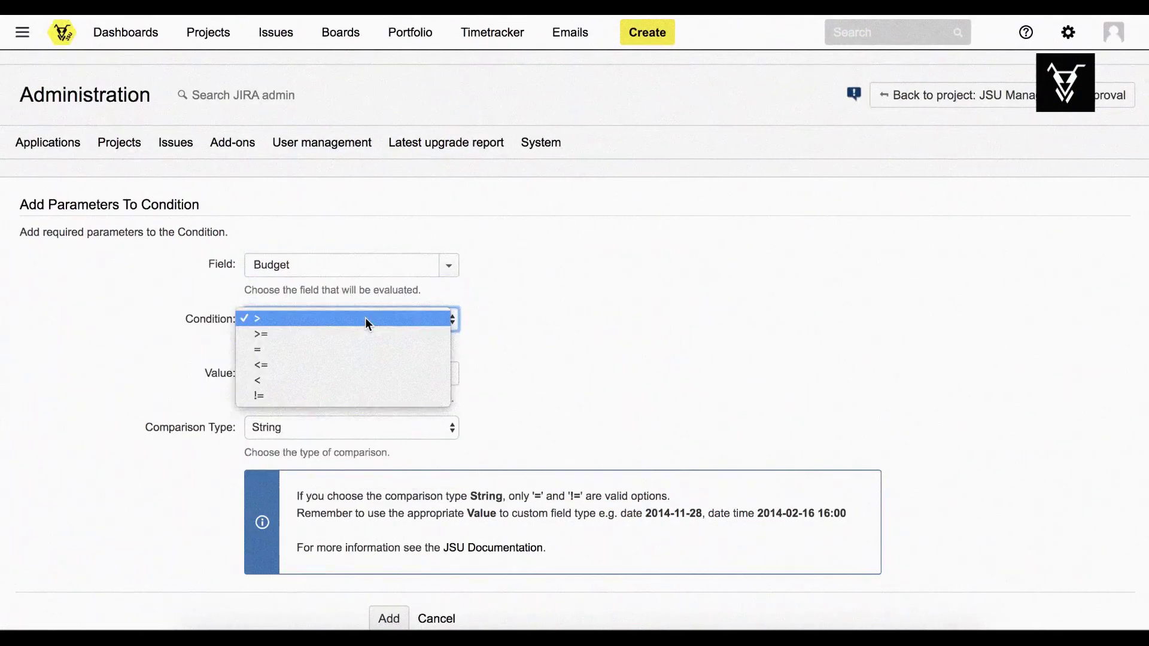
{"action": "left_click", "coordinate": [335, 364]}
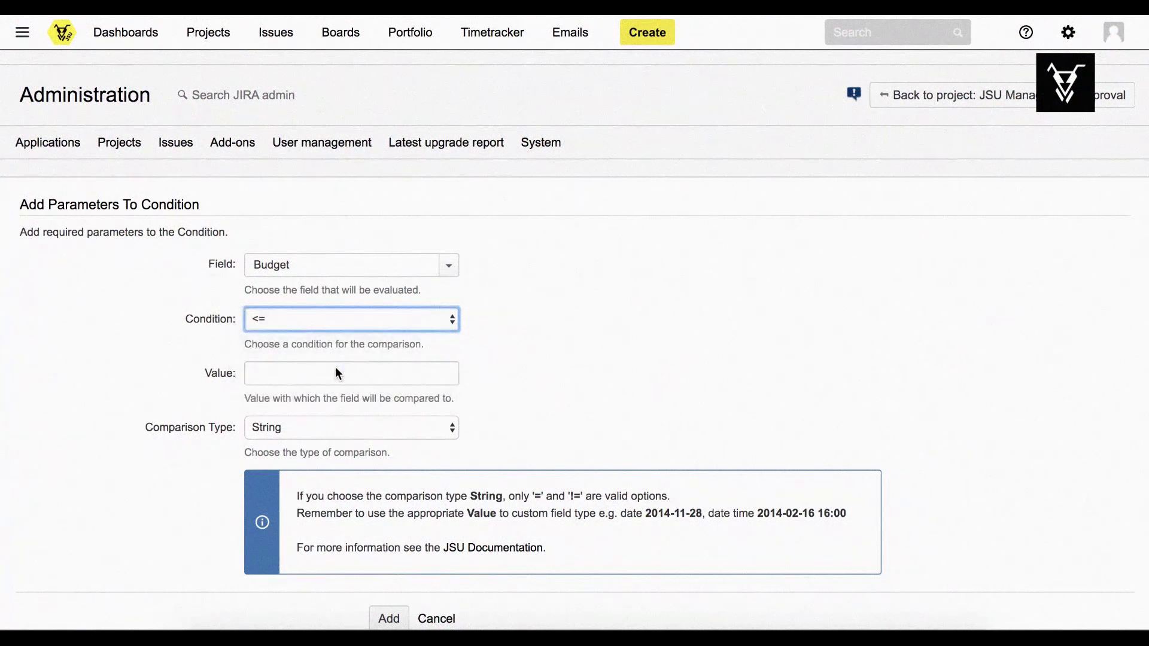
{"action": "left_click", "coordinate": [334, 379]}
{"action": "type", "text": "1000"}
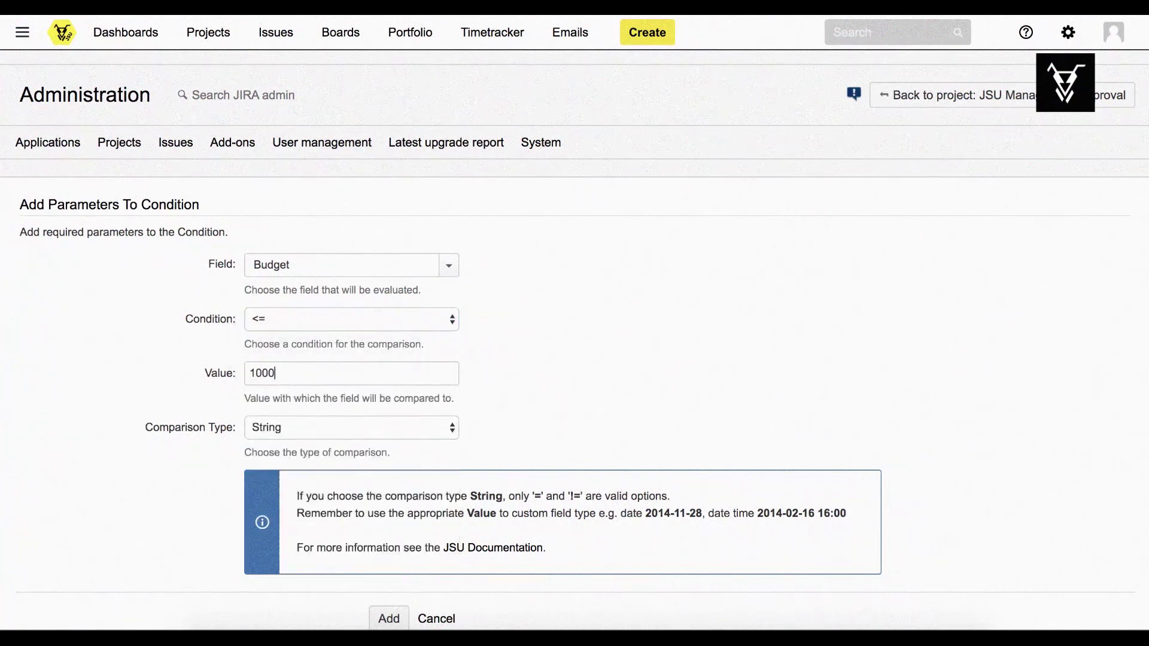
{"action": "left_click", "coordinate": [436, 431]}
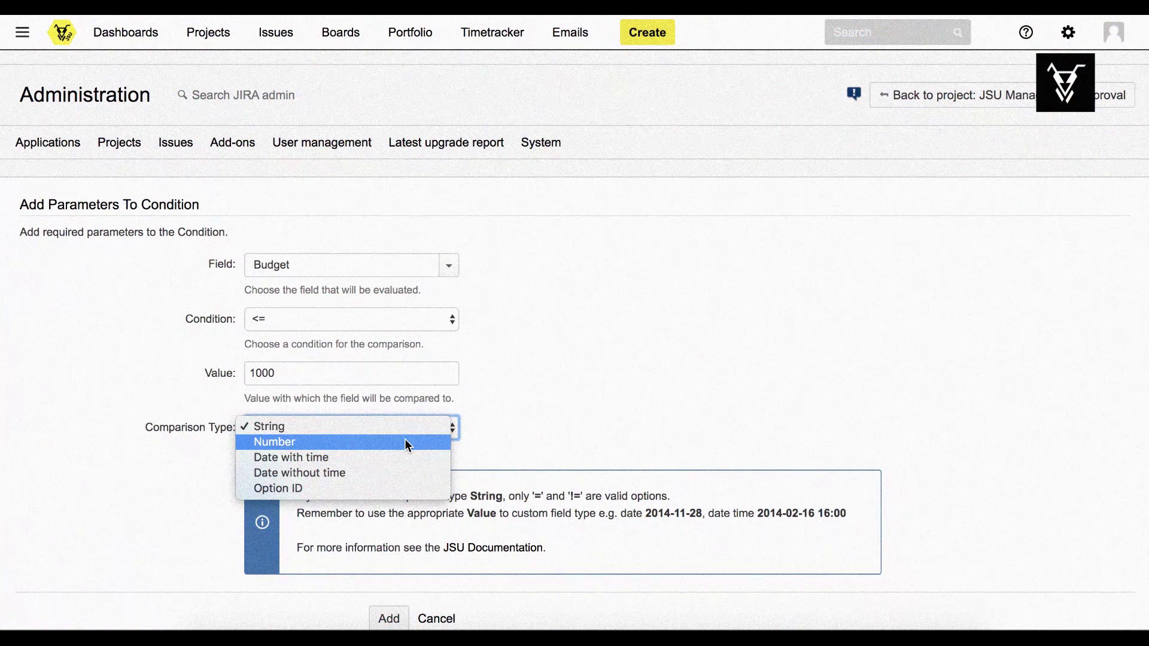
{"action": "left_click", "coordinate": [421, 441]}
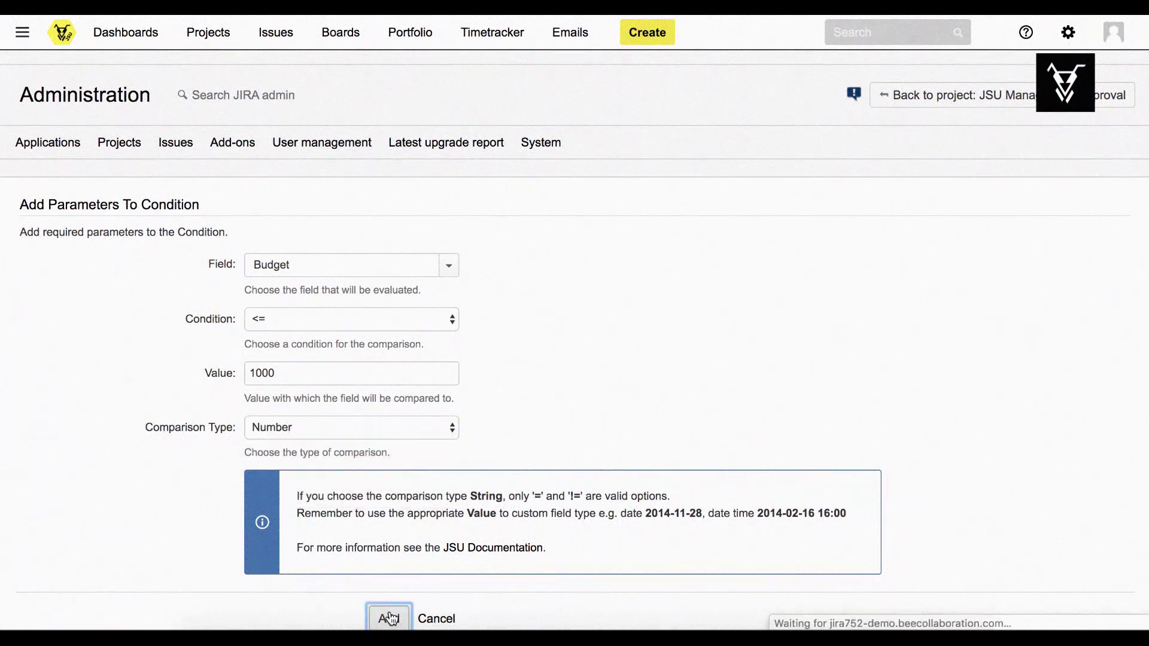
Save the Budget <= 1000 condition and publish the draft workflow.
{"action": "left_click", "coordinate": [477, 222]}
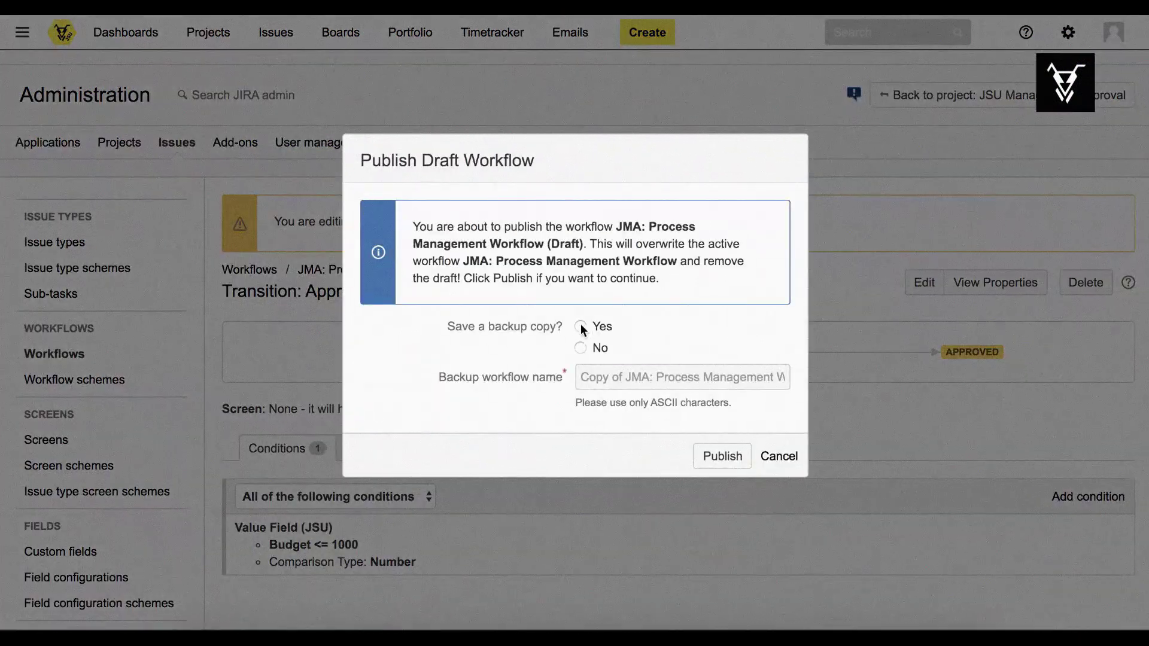
{"action": "left_click", "coordinate": [707, 458]}
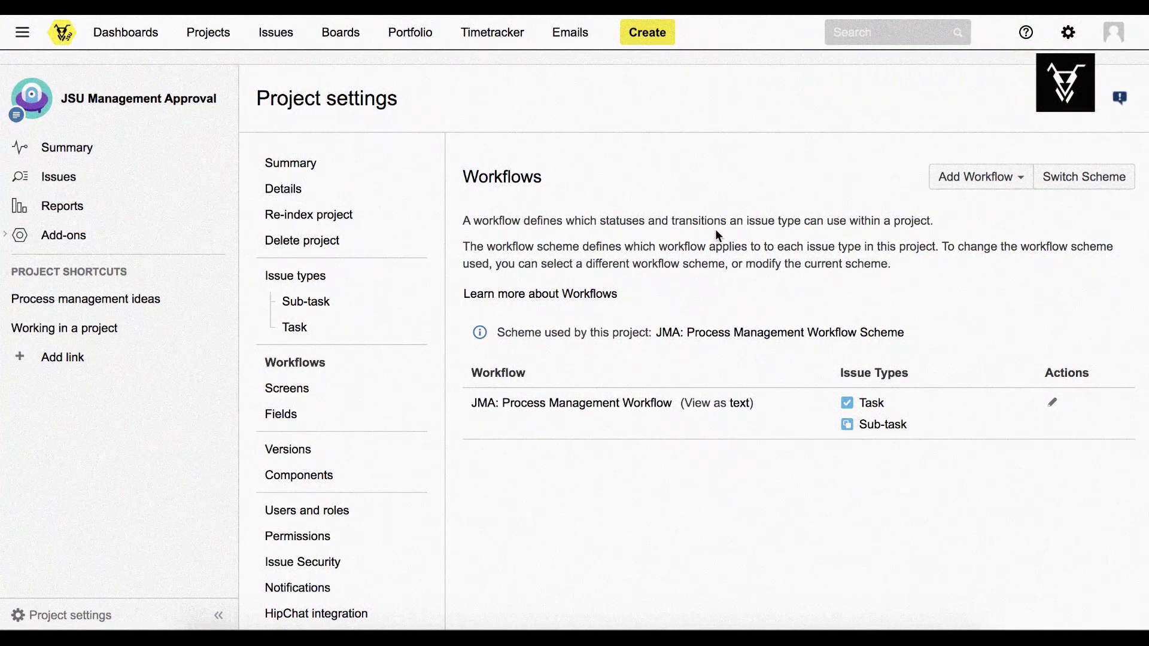
Fill in a new Task with summary 'Budget approval 1' and Budget 2000.
{"action": "left_click", "coordinate": [644, 38]}
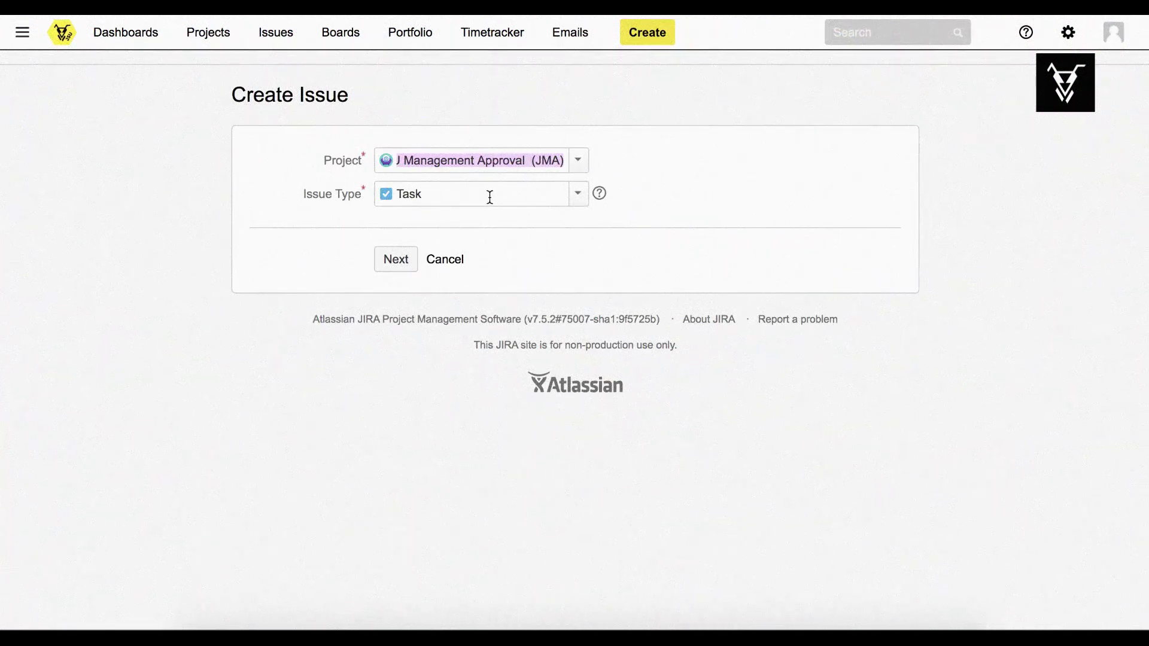
{"action": "left_click", "coordinate": [396, 259]}
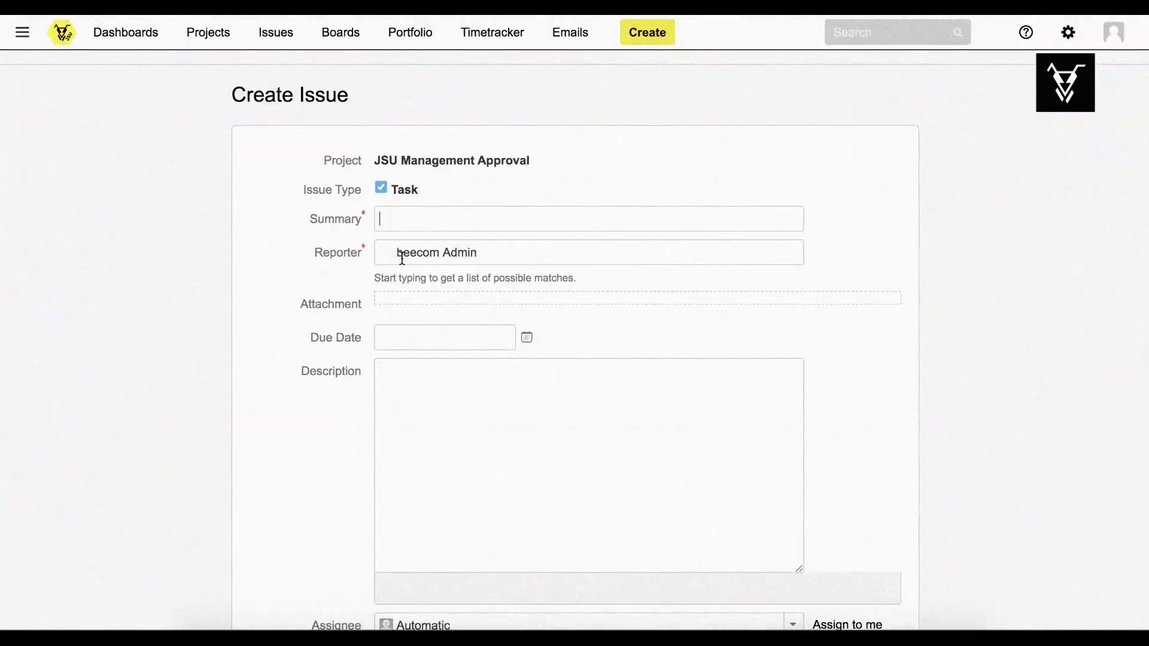
{"action": "type", "text": "Budget"}
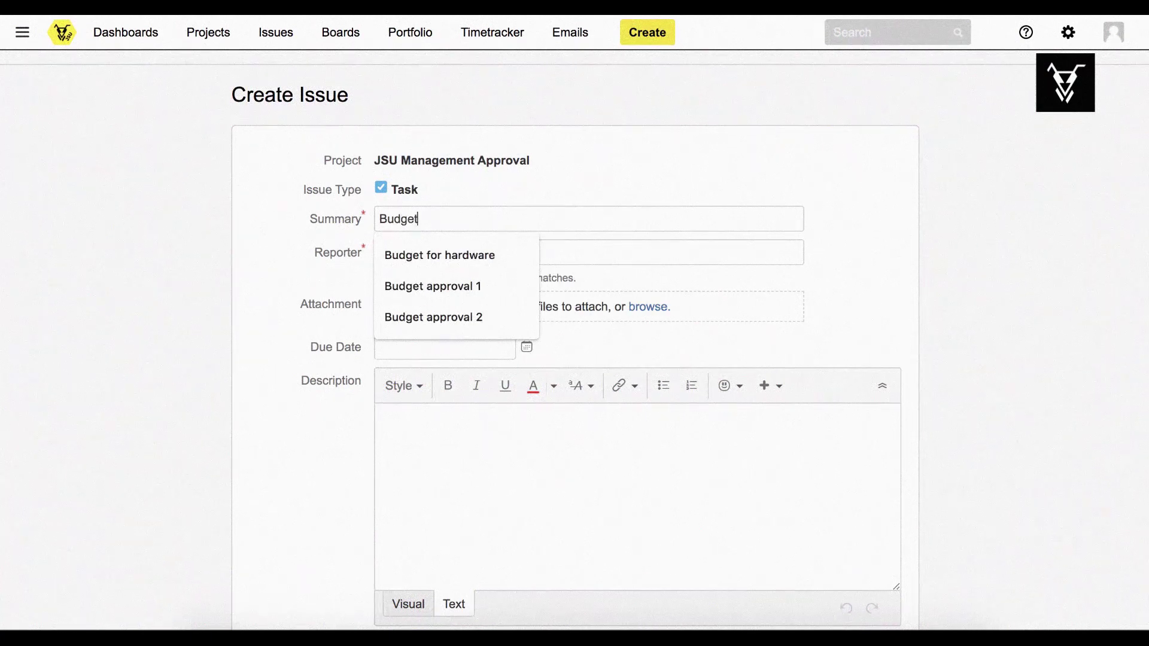
{"action": "left_click", "coordinate": [457, 287]}
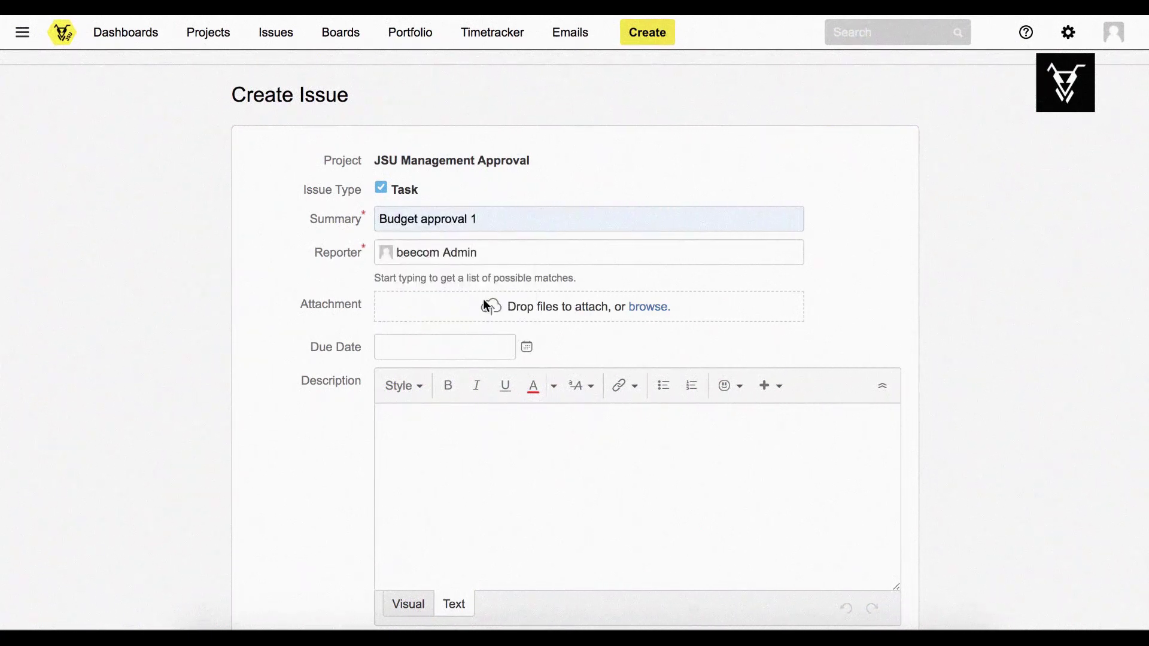
{"action": "scroll", "coordinate": [561, 328], "scroll_direction": "down", "scroll_amount": 2}
{"action": "scroll", "coordinate": [562, 328], "scroll_direction": "down", "scroll_amount": 3}
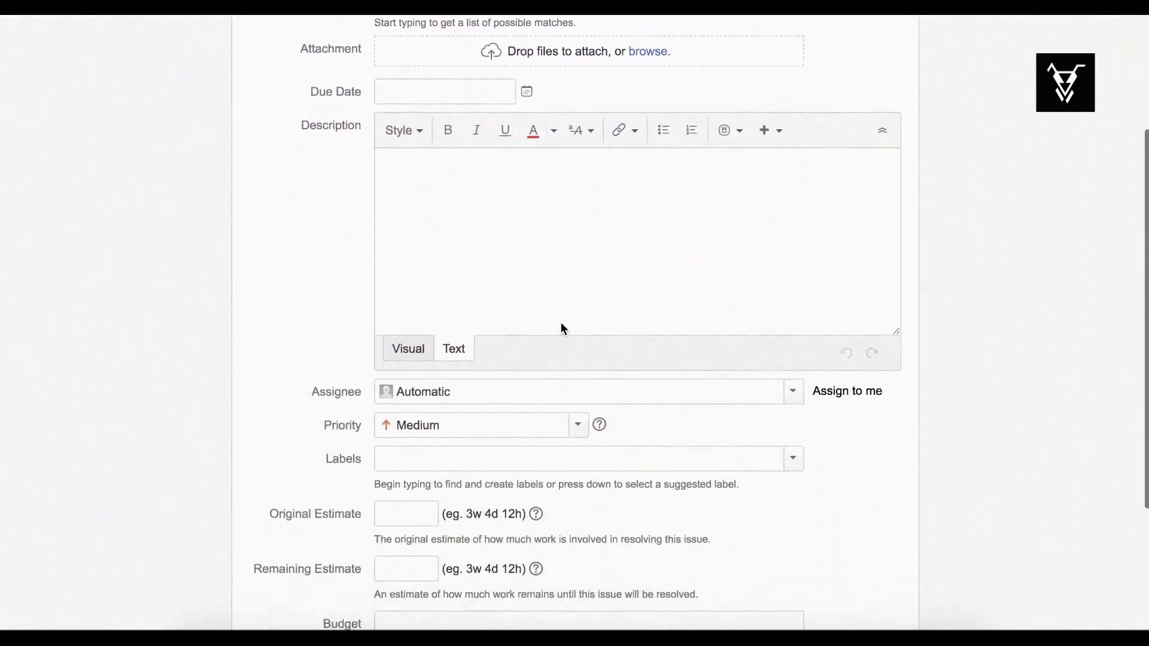
{"action": "scroll", "coordinate": [562, 320], "scroll_direction": "down", "scroll_amount": 2}
{"action": "scroll", "coordinate": [562, 320], "scroll_direction": "down", "scroll_amount": 2}
{"action": "left_click", "coordinate": [472, 420]}
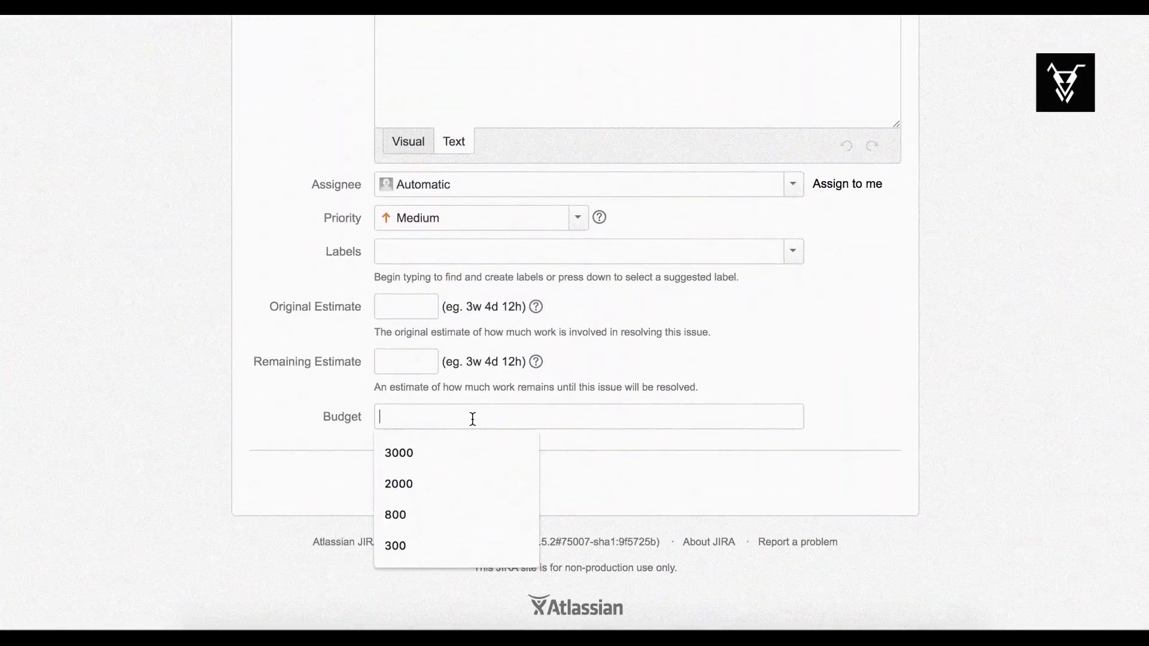
{"action": "type", "text": "2000"}
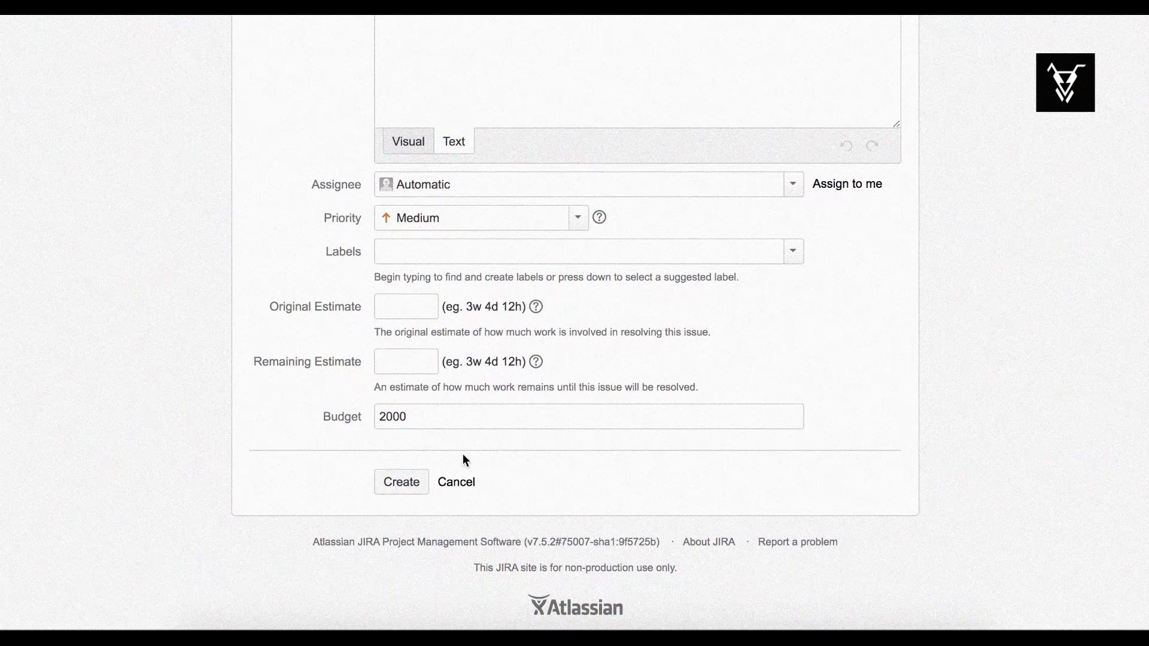
Create JMA-5 and Start Progress so it routes to TO BE APPROVED.
{"action": "left_click", "coordinate": [403, 490]}
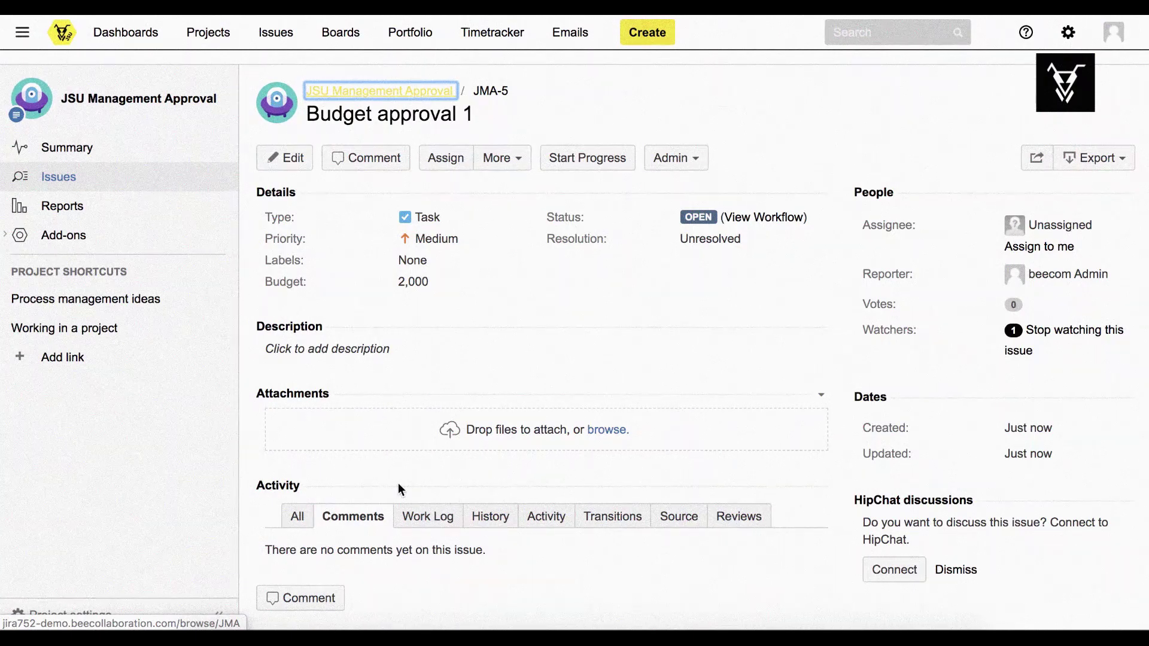
{"action": "left_click", "coordinate": [579, 161]}
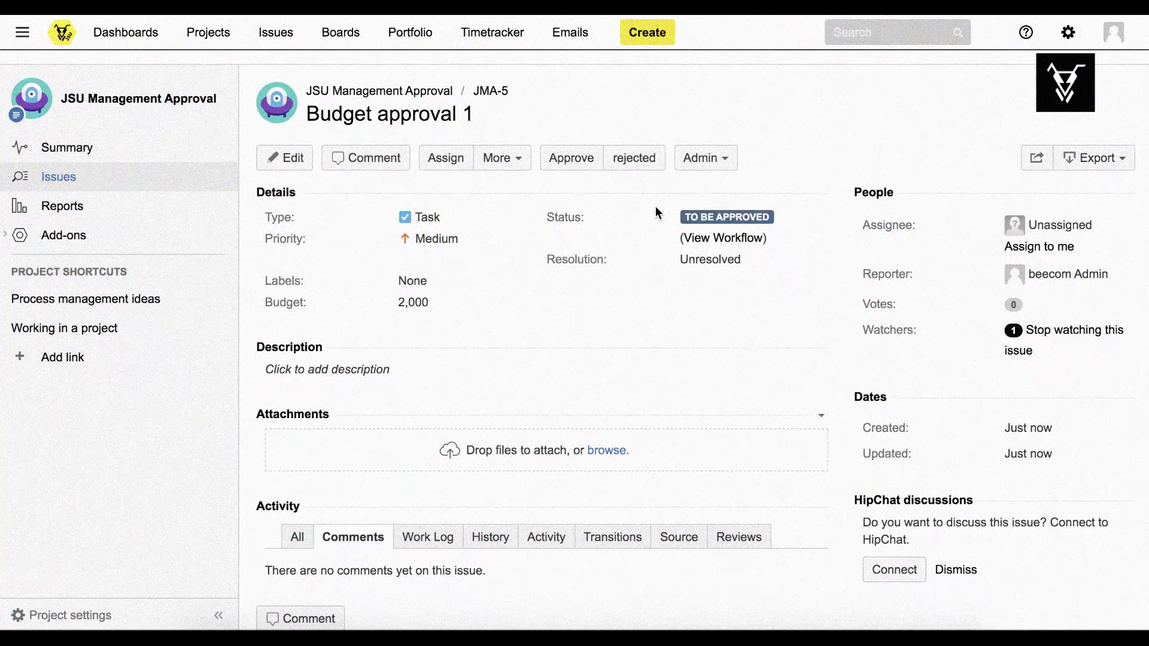
Create Task 'Budget approval 2' with Budget 800.
{"action": "left_click", "coordinate": [646, 32]}
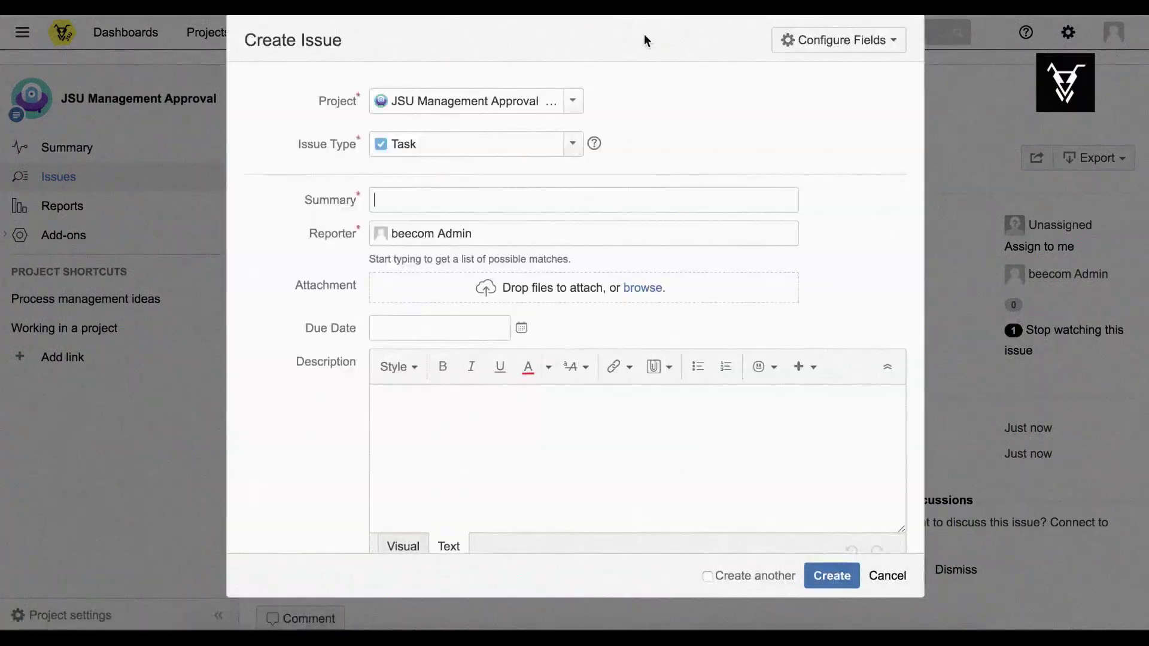
{"action": "type", "text": "Budget approval 2"}
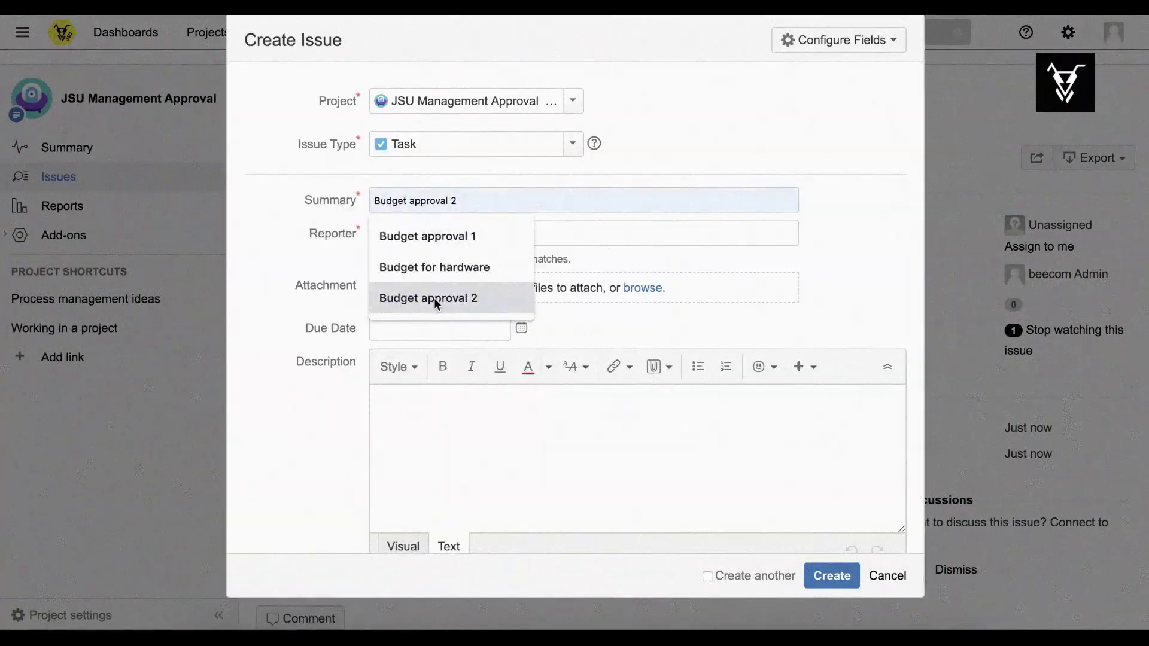
{"action": "left_click", "coordinate": [434, 297]}
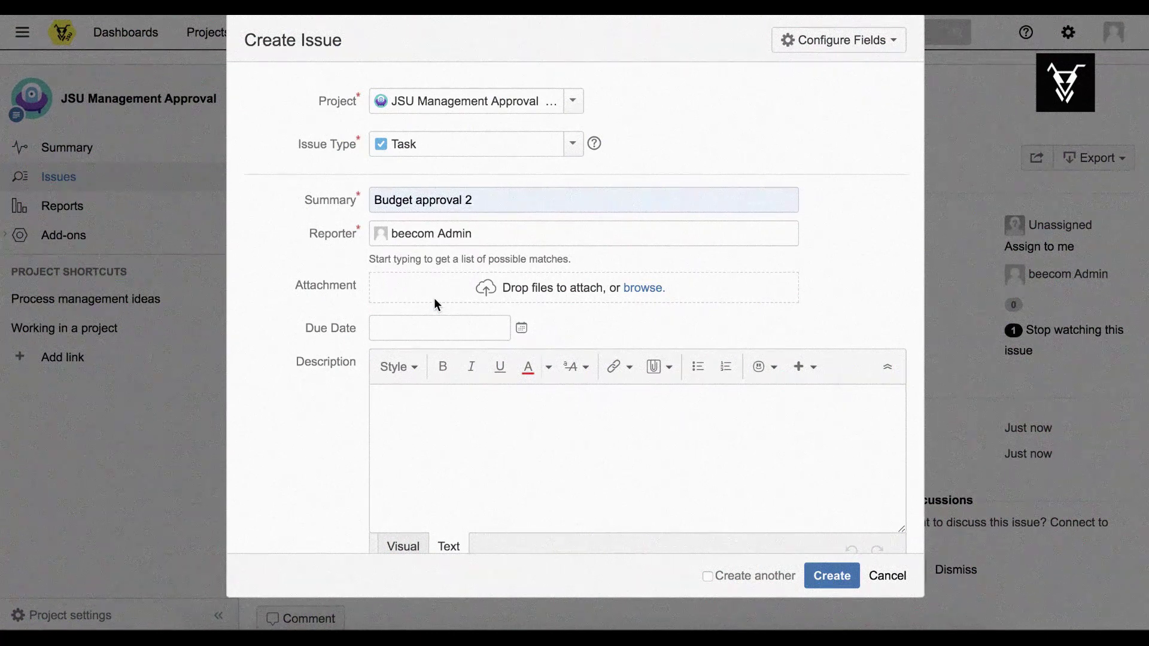
{"action": "scroll", "coordinate": [440, 325], "scroll_direction": "down", "scroll_amount": 1}
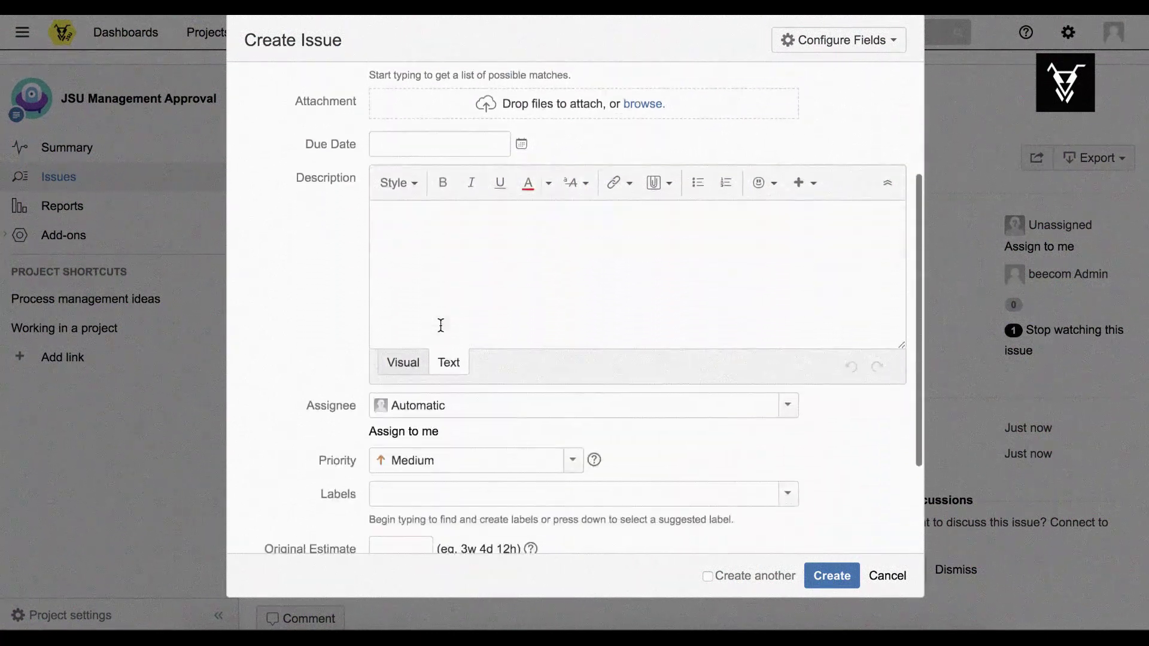
{"action": "scroll", "coordinate": [441, 325], "scroll_direction": "down", "scroll_amount": 3}
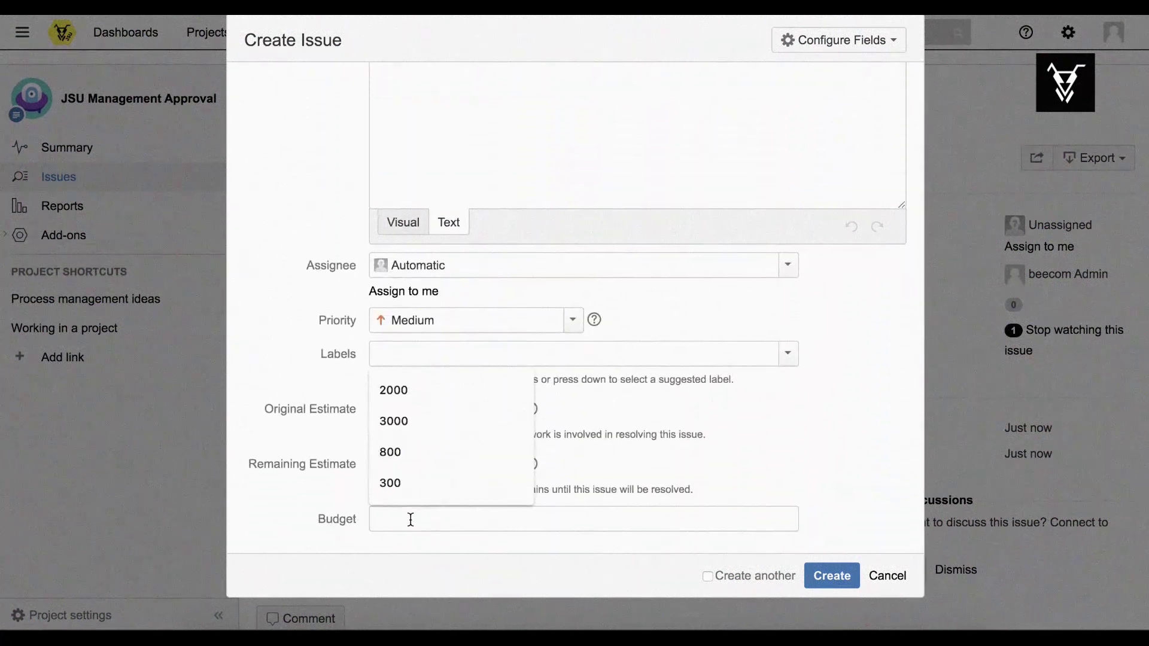
{"action": "type", "text": "800"}
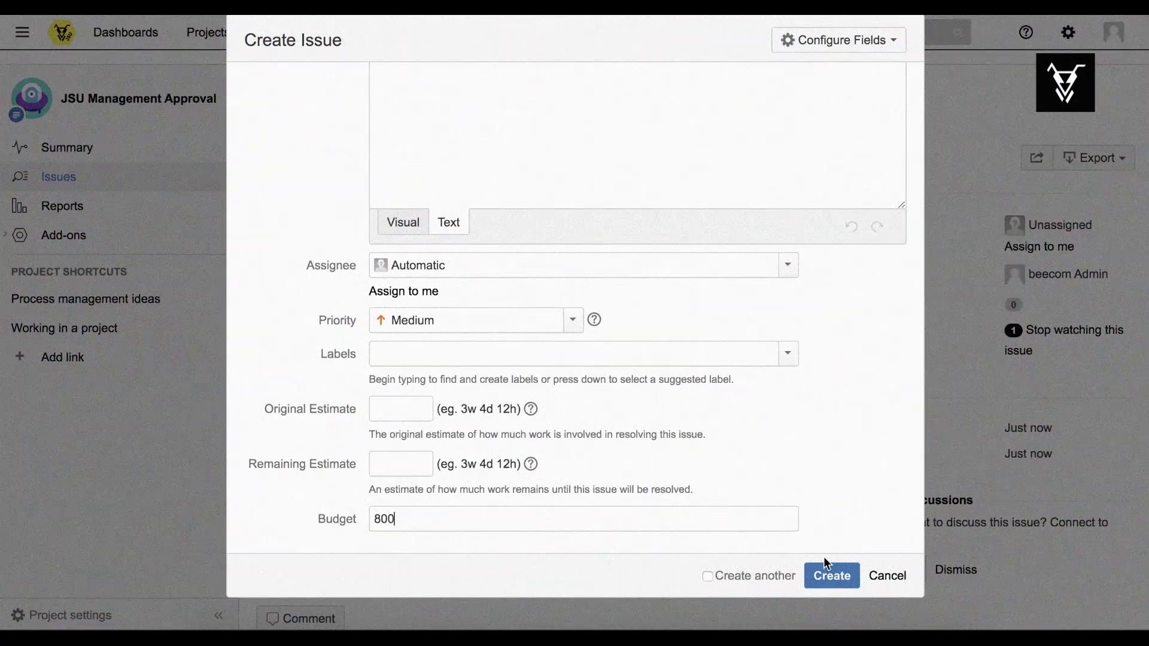
{"action": "left_click", "coordinate": [822, 572]}
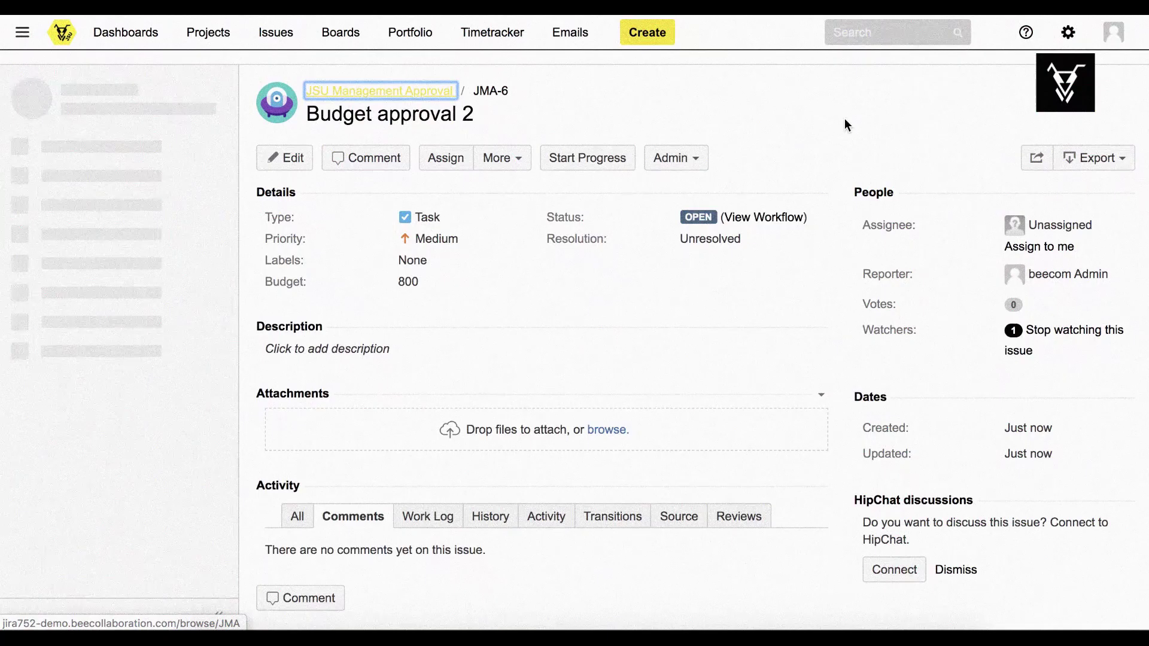
Start Progress on JMA-6 so its 800 budget routes it to APPROVED.
{"action": "left_click", "coordinate": [607, 160]}
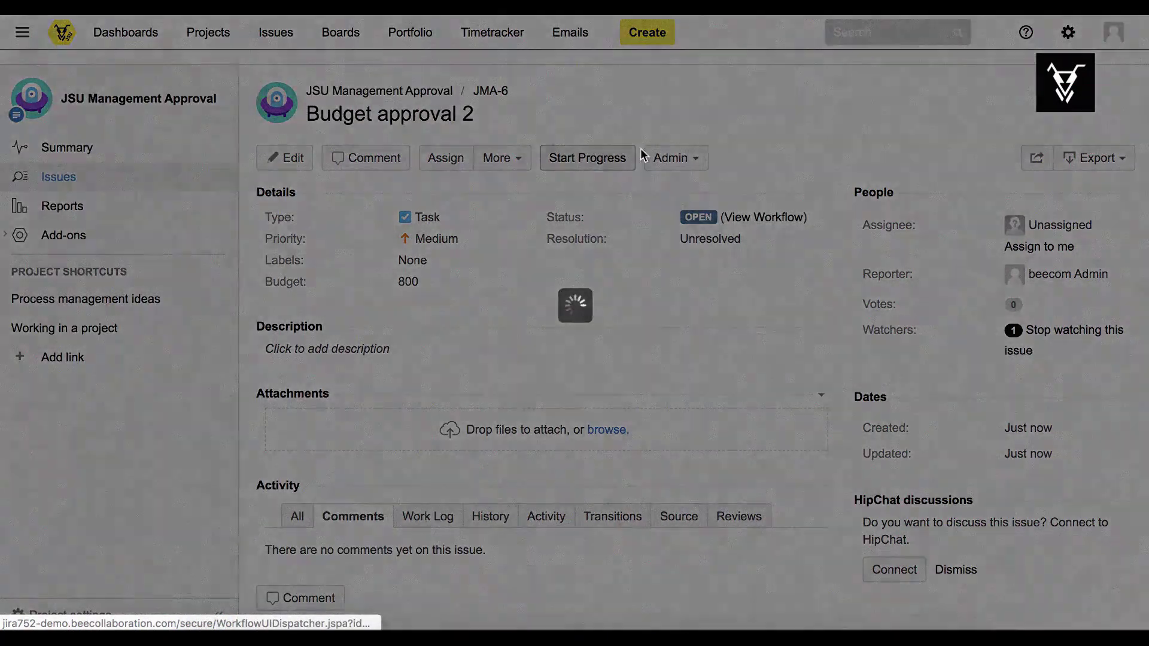